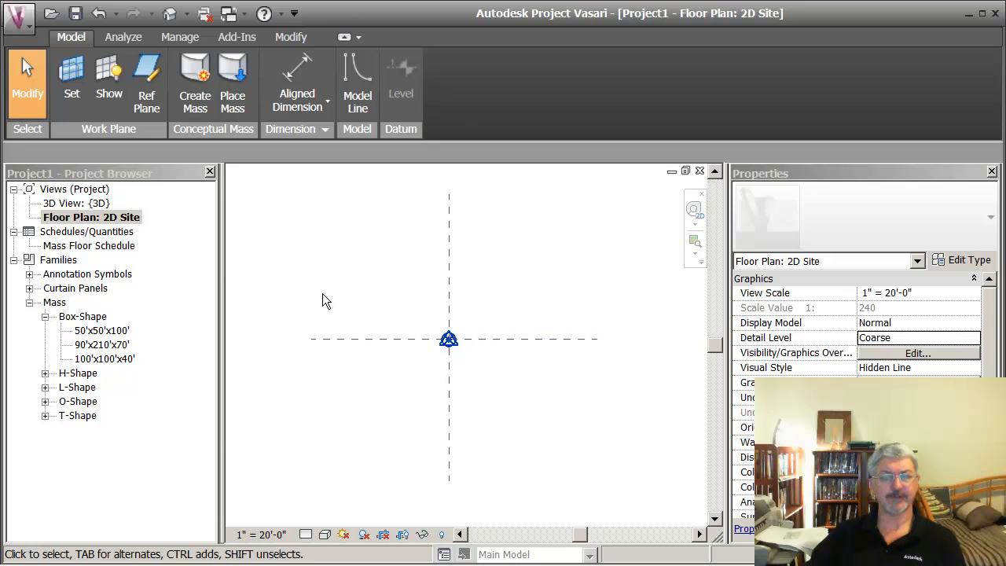
# - Start a raster image import and browse to the Images folder inside Class Files of the VASARI IPD Training folder
pyautogui.click(27, 36)
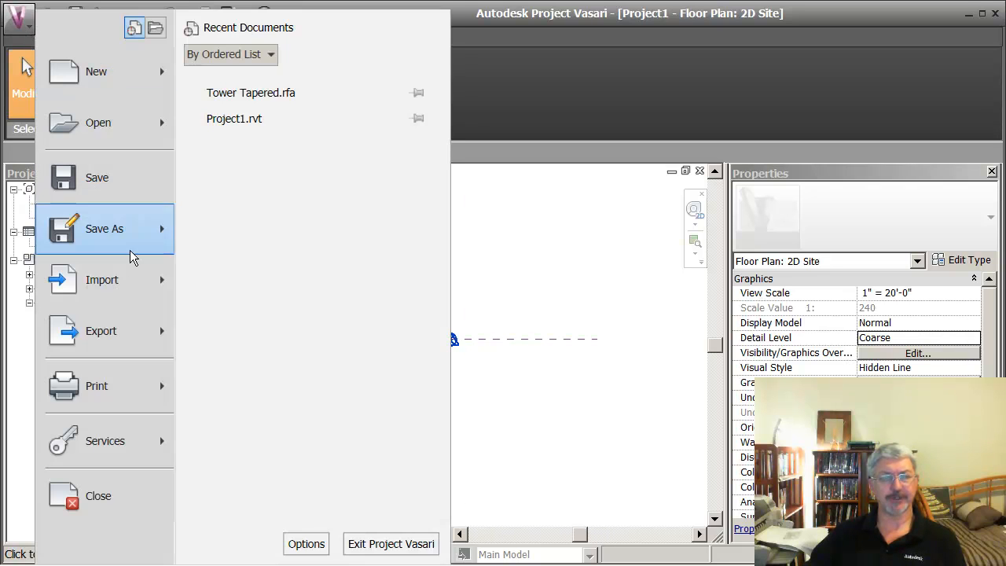
pyautogui.moveTo(151, 286)
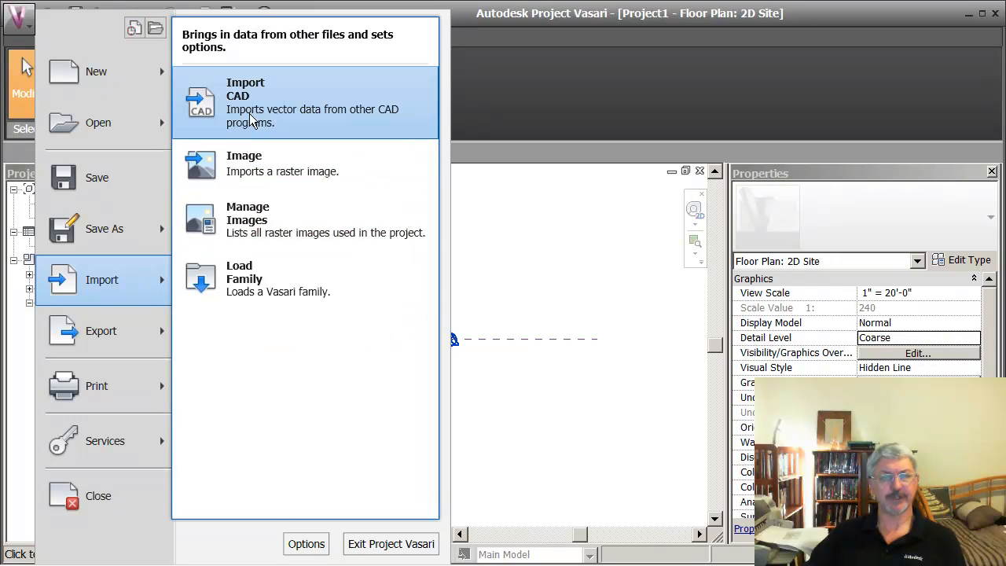
pyautogui.click(223, 168)
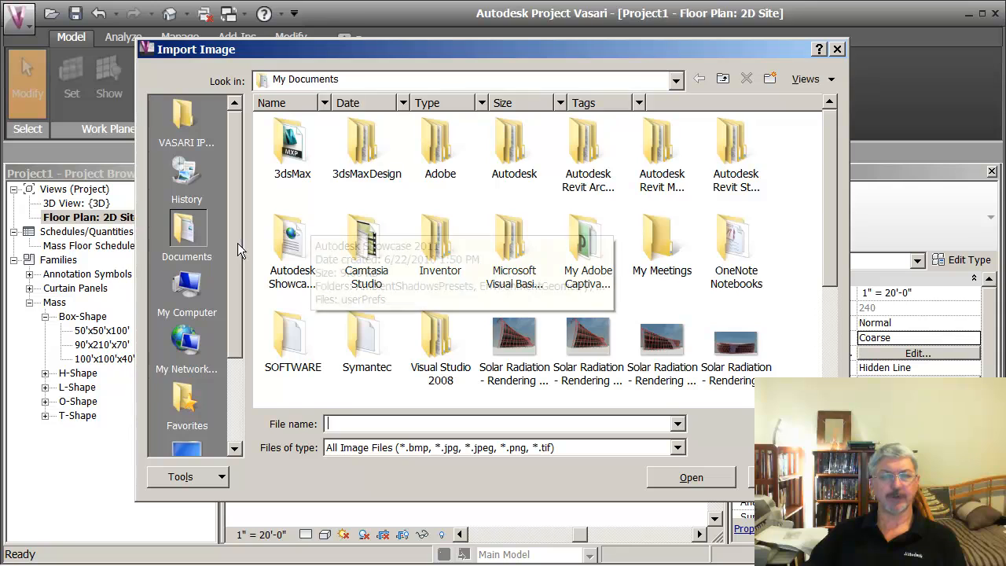
pyautogui.click(189, 133)
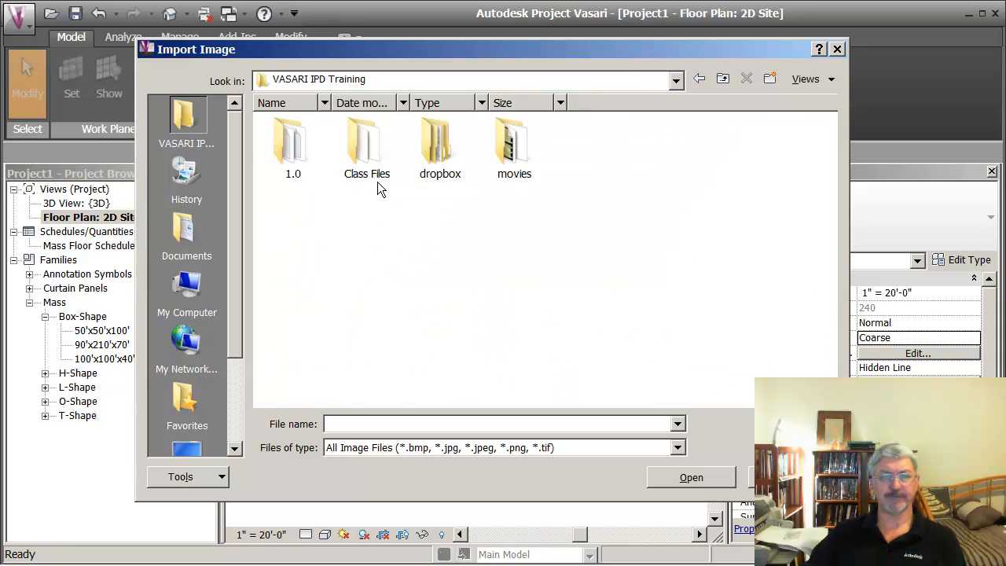
pyautogui.doubleClick(366, 157)
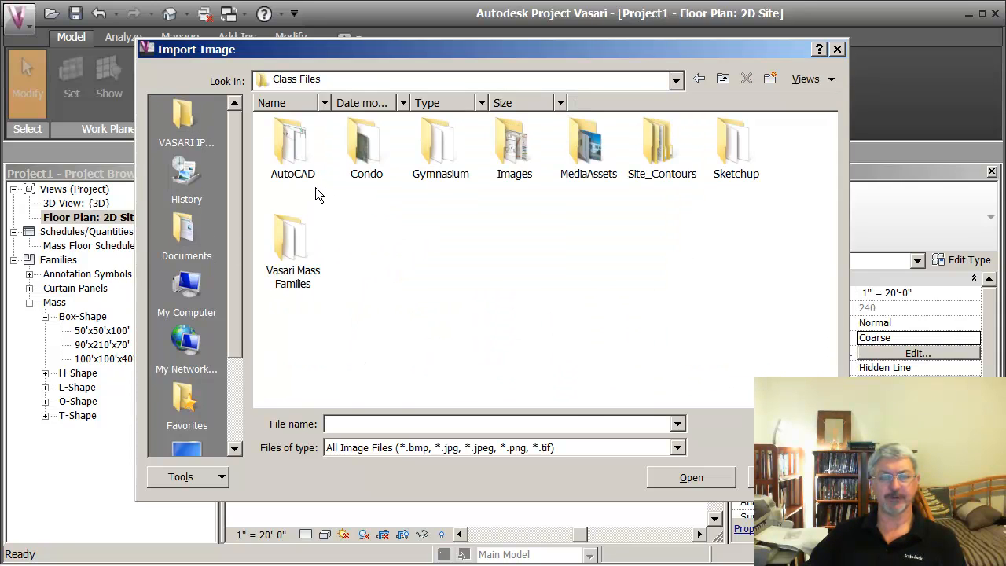
pyautogui.doubleClick(511, 157)
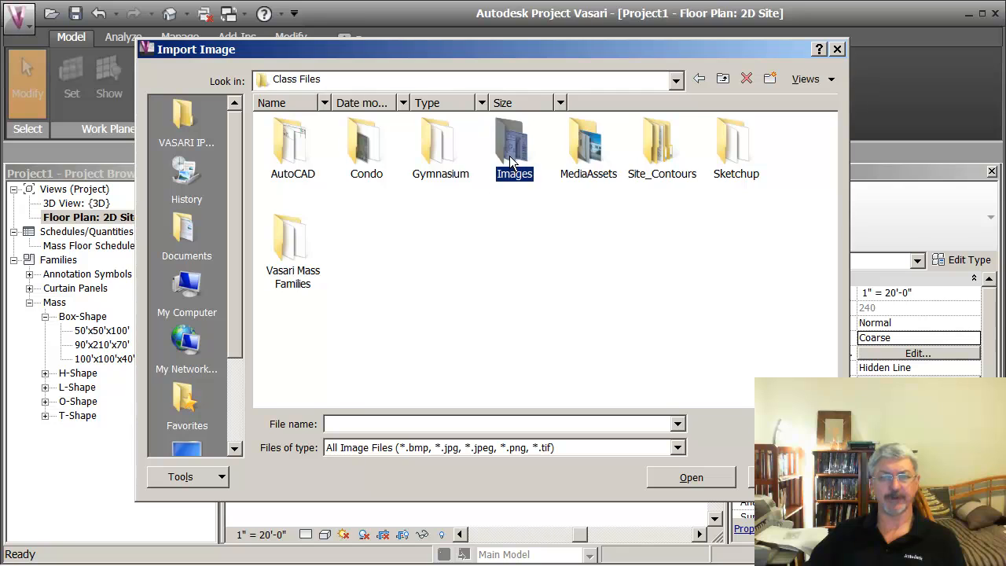
# - Preview the files as extra large icons, then import Site_w_Contours and place it over the reference plane intersection in the 2D Site plan
pyautogui.rightClick(407, 238)
pyautogui.moveTo(469, 248)
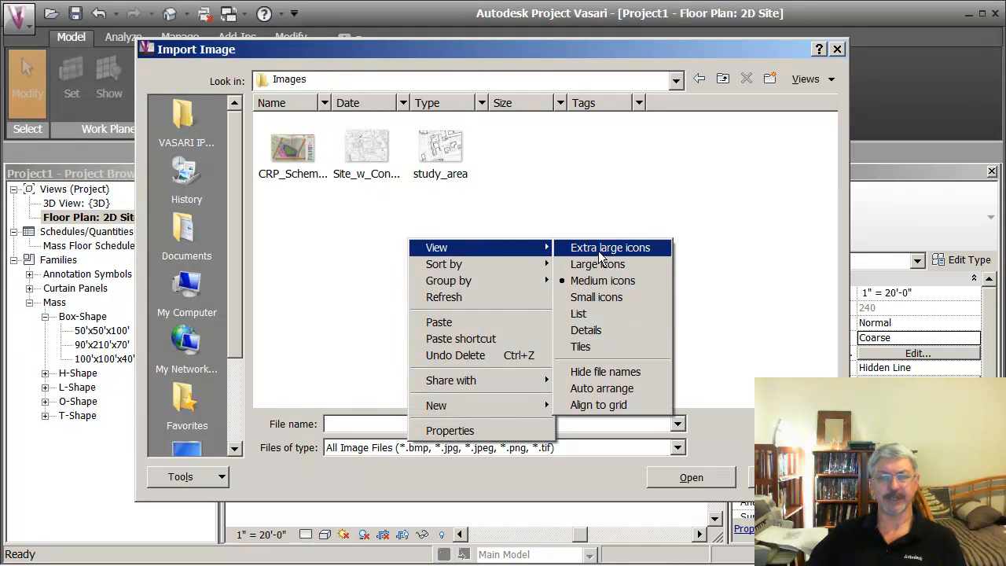
pyautogui.click(598, 249)
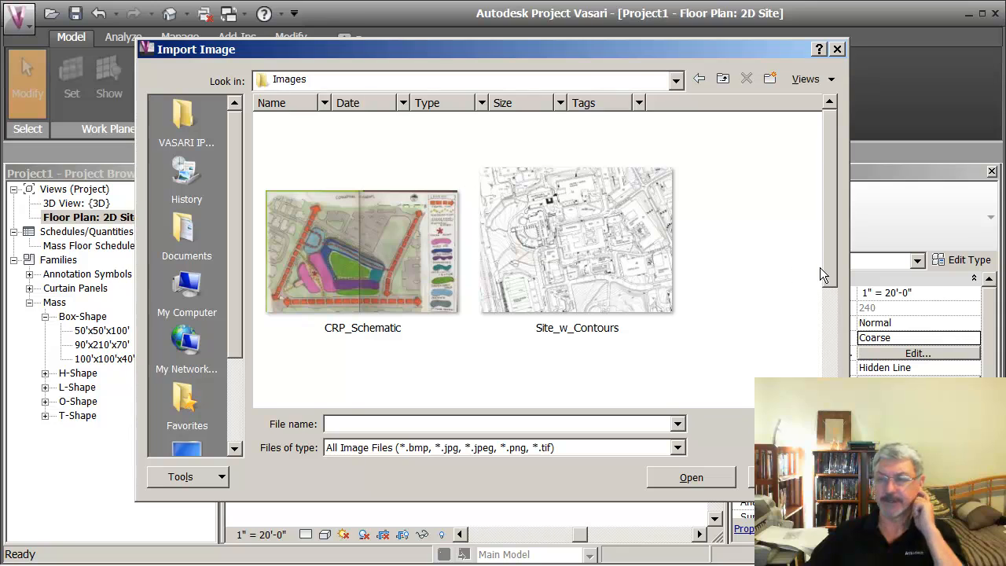
pyautogui.moveTo(827, 266)
pyautogui.mouseDown()
pyautogui.moveTo(827, 285)
pyautogui.moveTo(825, 251)
pyautogui.mouseUp()
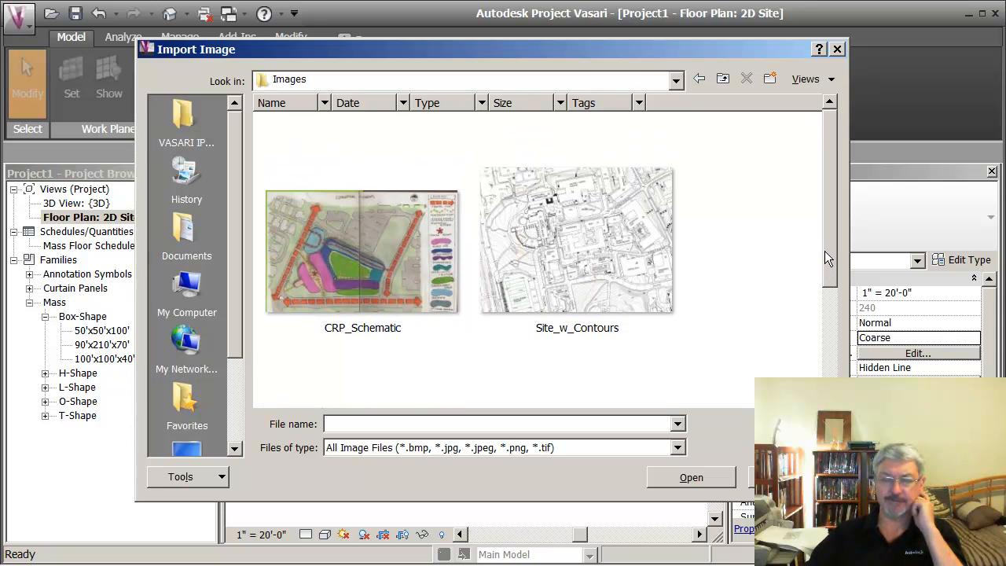
pyautogui.click(602, 263)
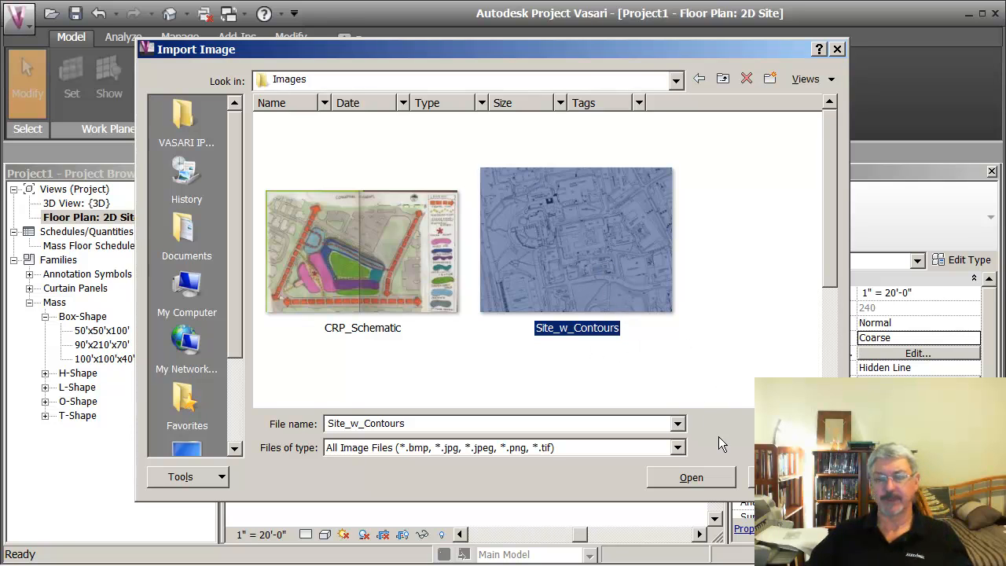
pyautogui.click(692, 477)
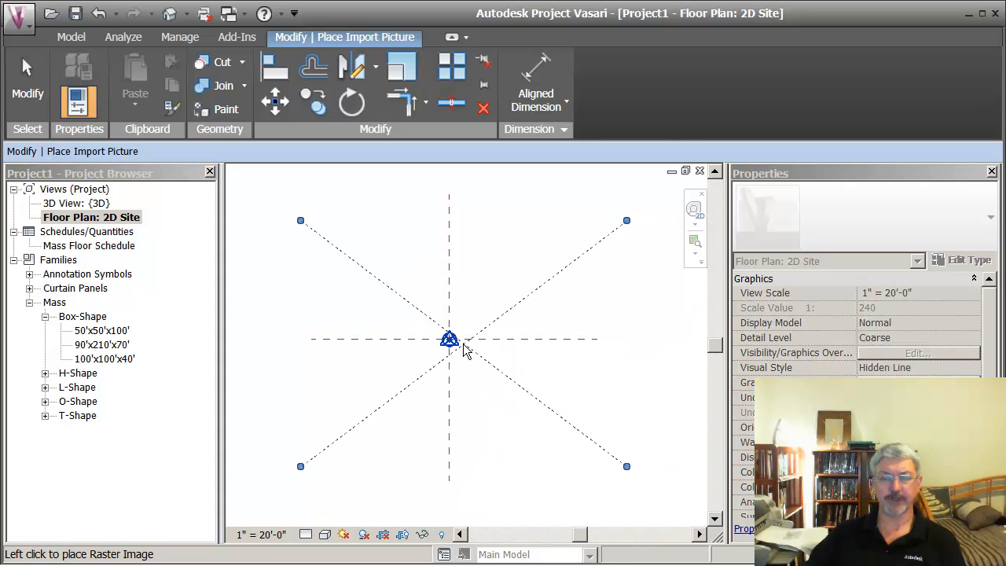
pyautogui.click(444, 318)
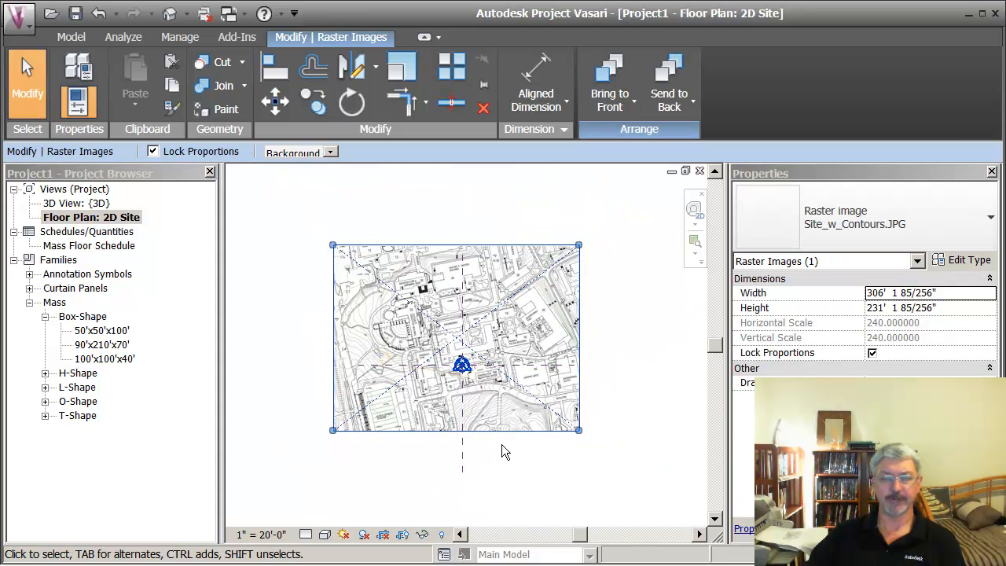
pyautogui.moveTo(501, 451); pyautogui.dragTo(529, 407, button='middle')
pyautogui.click(445, 416)
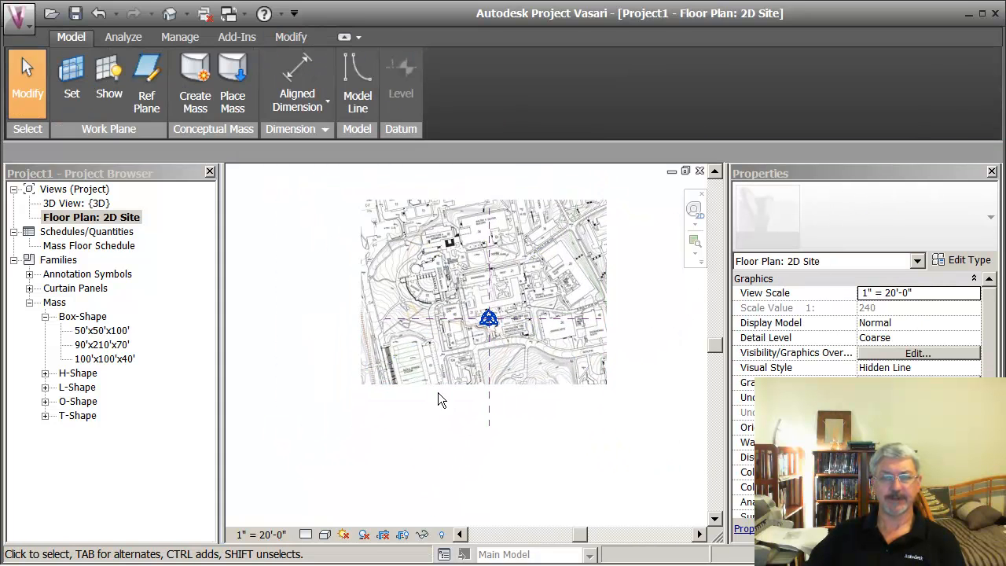
# - Examine the buildings, roads and contour lines on the placed site image up close and as a whole
pyautogui.scroll(8, 452, 254)
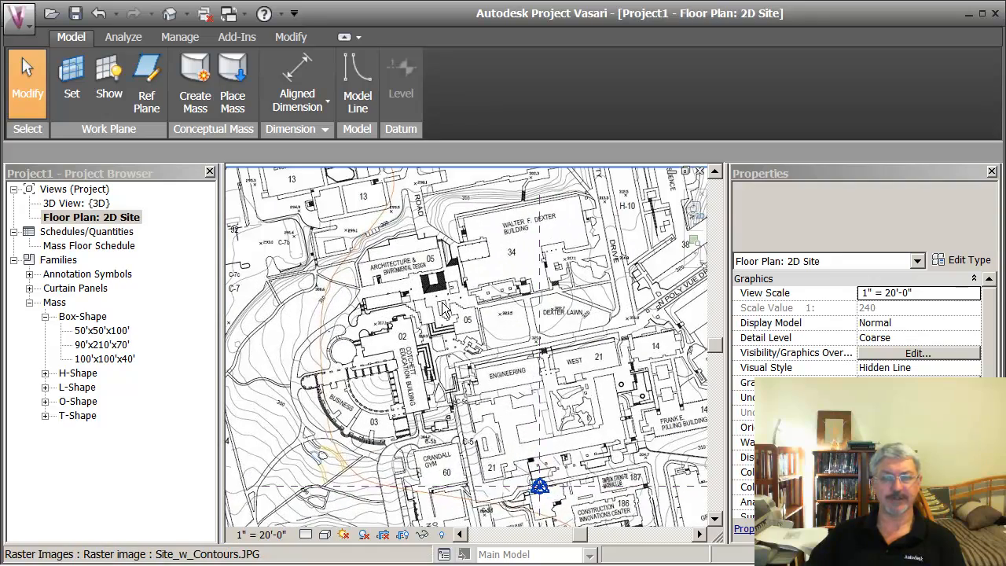
pyautogui.scroll(-5, 444, 311)
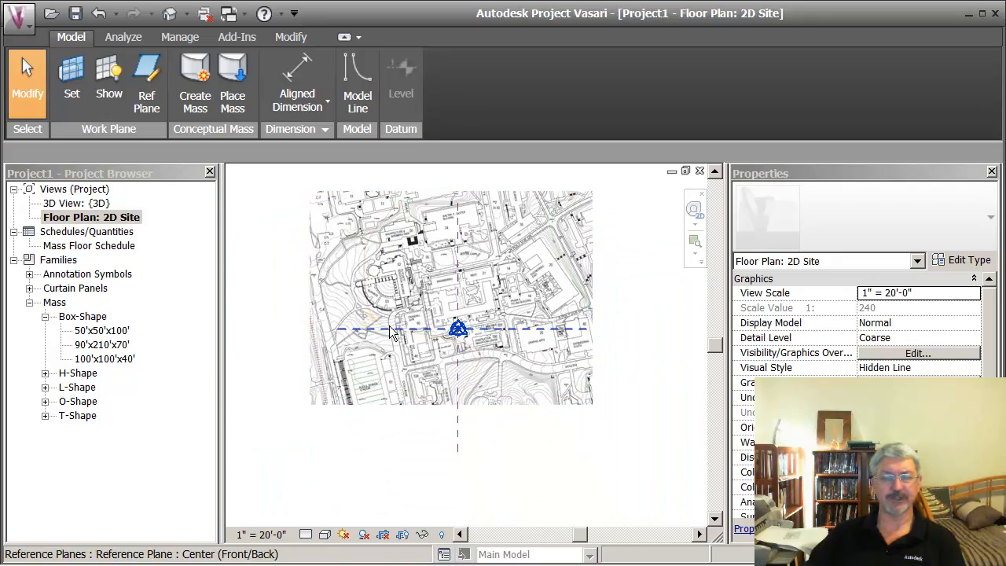
pyautogui.moveTo(390, 326); pyautogui.dragTo(391, 317, button='middle')
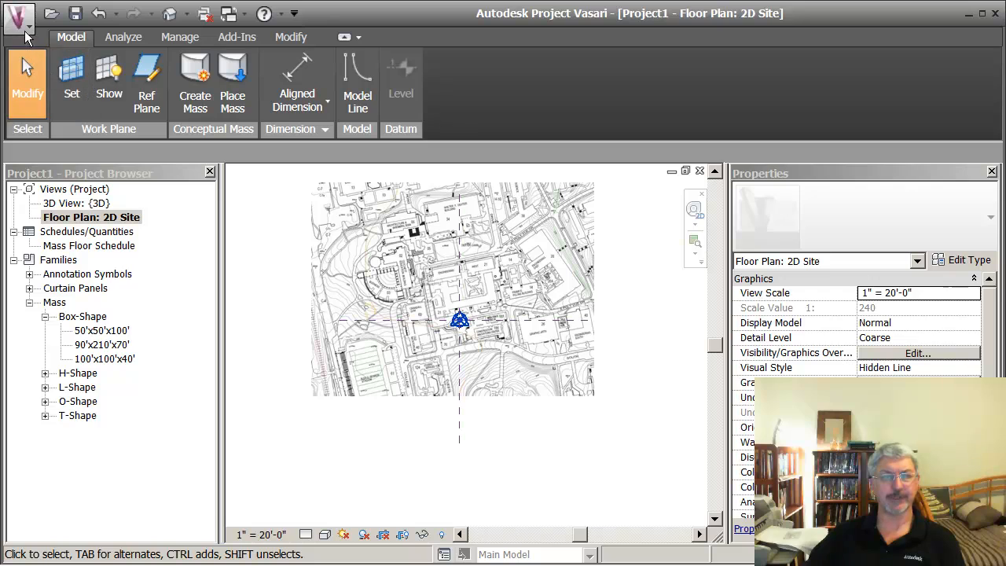
pyautogui.scroll(6, 389, 255)
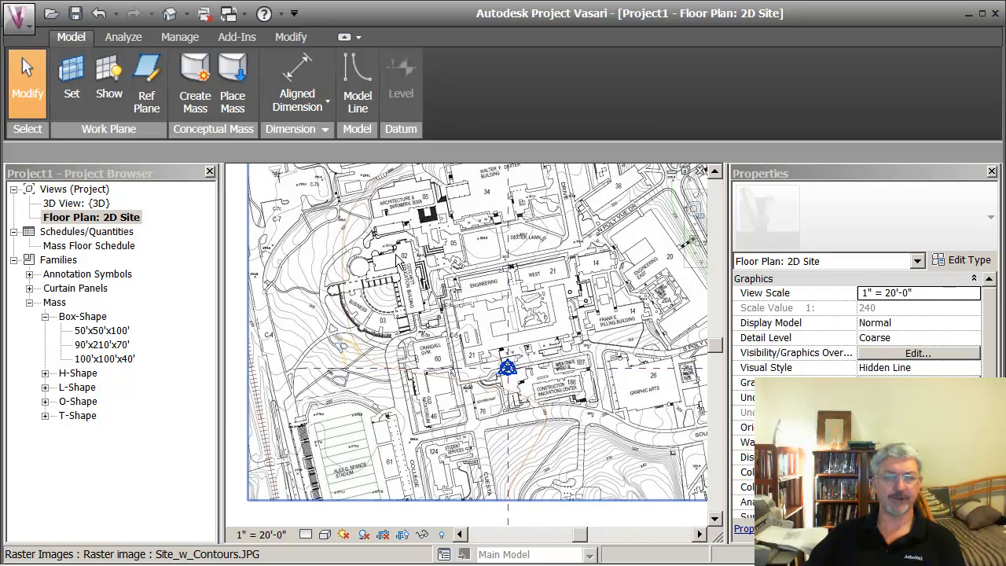
pyautogui.scroll(1, 389, 255)
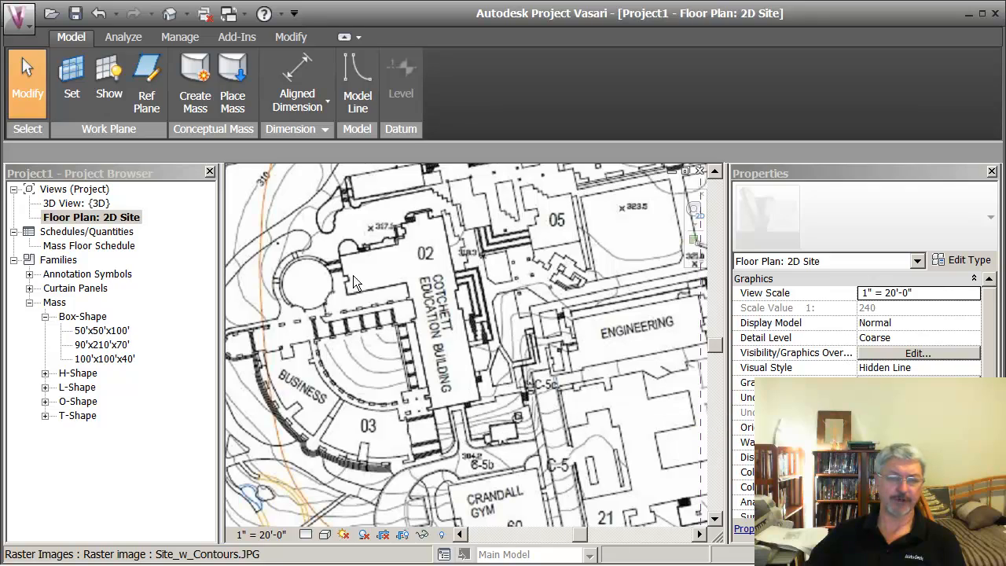
pyautogui.scroll(-6, 365, 275)
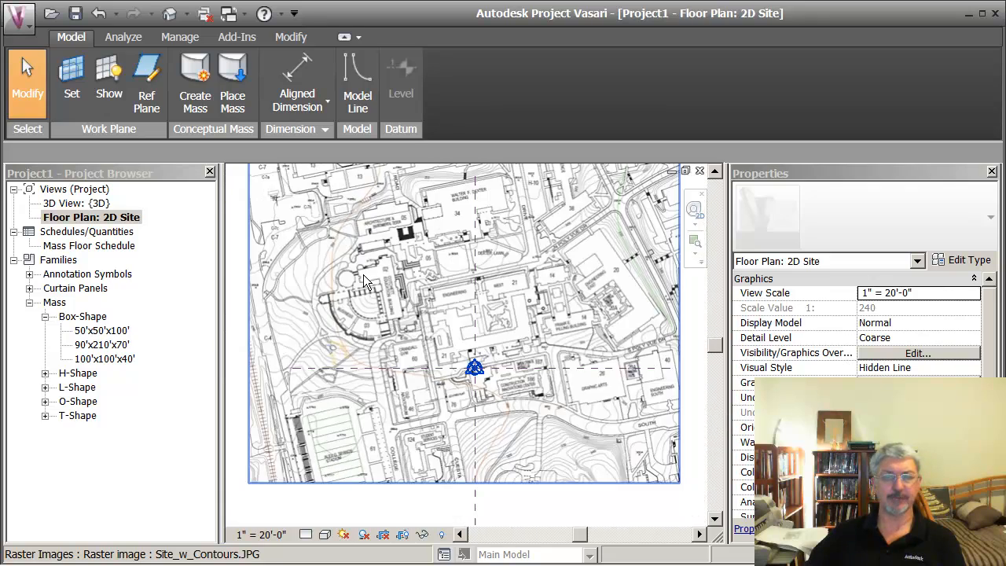
pyautogui.scroll(-2, 351, 240)
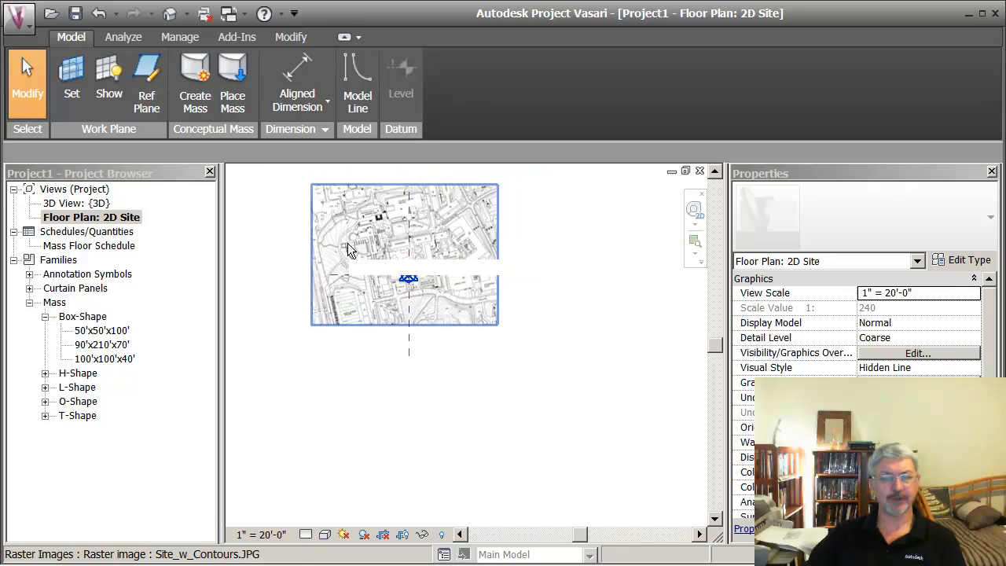
# - Import the CRP_Schematic image and place it just below the site contour image
pyautogui.click(19, 17)
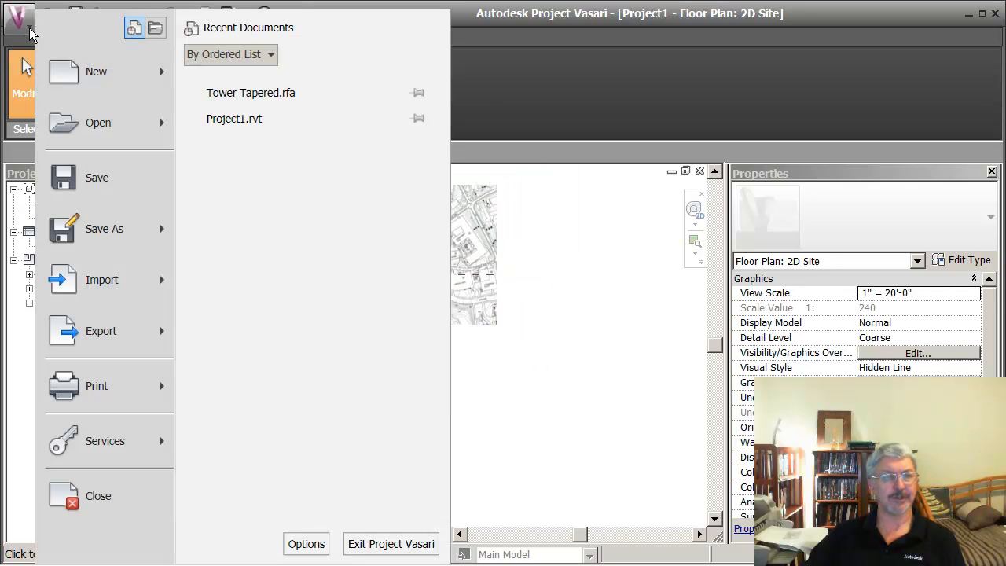
pyautogui.moveTo(150, 285)
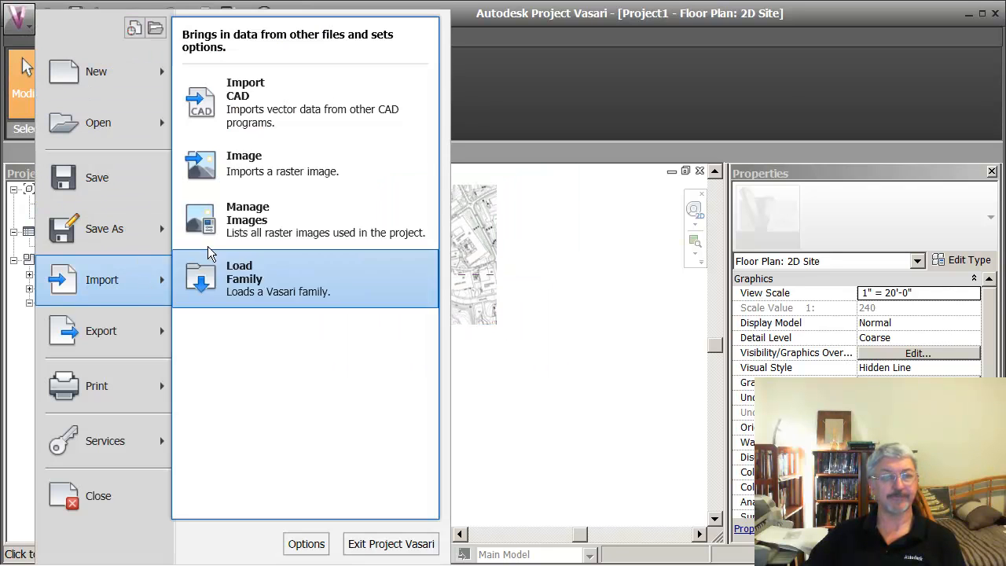
pyautogui.click(242, 163)
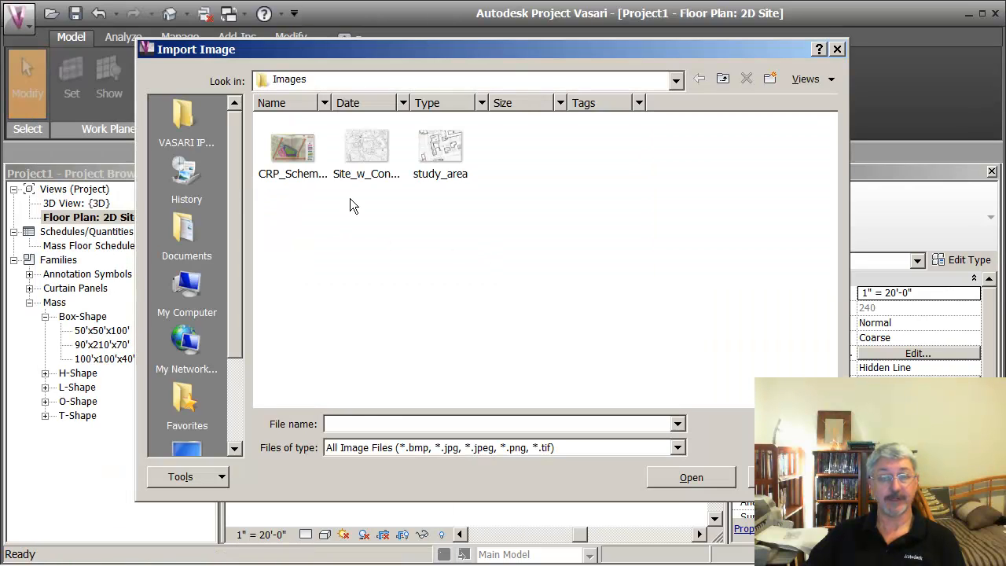
pyautogui.click(300, 152)
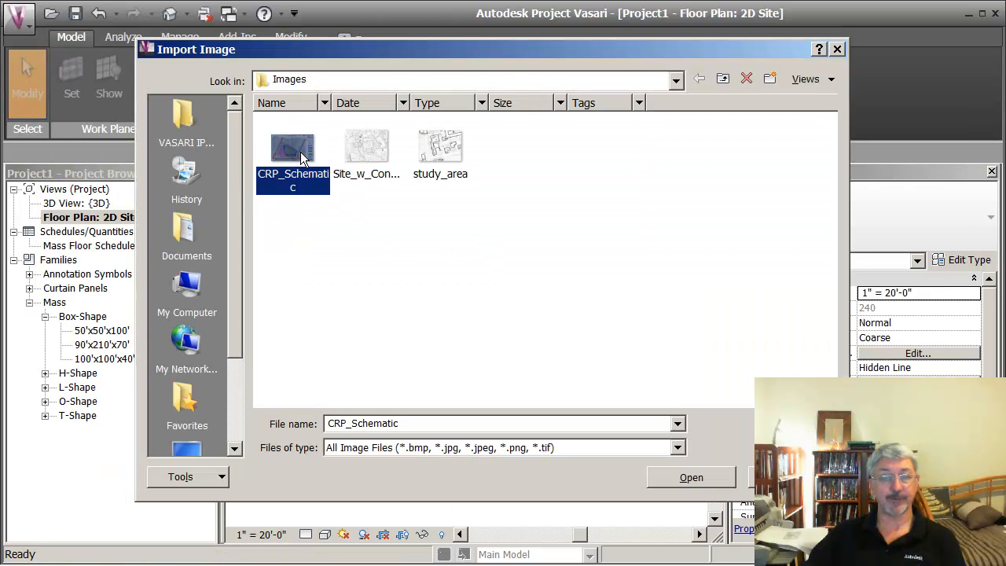
pyautogui.click(722, 480)
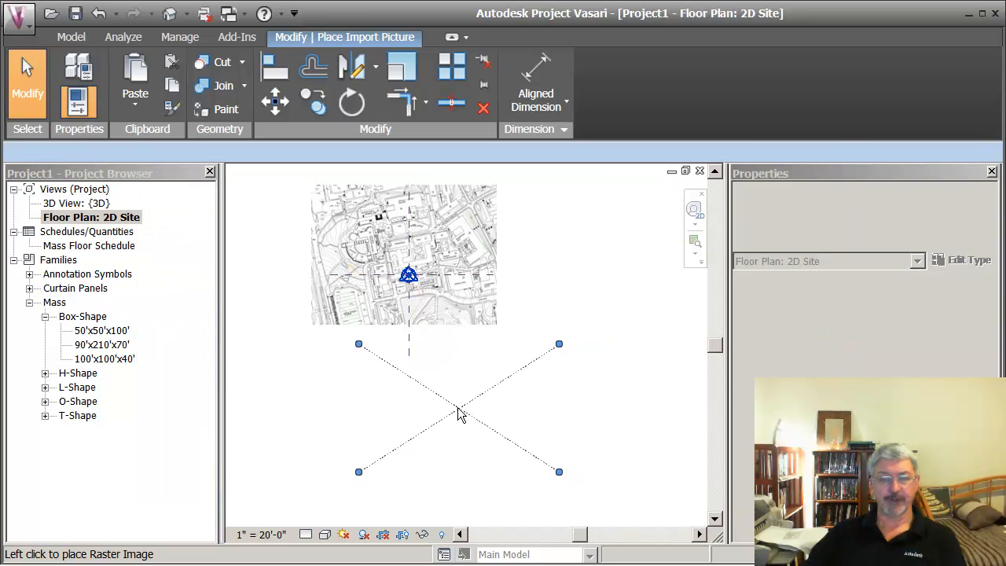
pyautogui.click(453, 409)
# - Examine the legend of the CRP_Schematic image and the graphic scale bar next to its north arrow
pyautogui.scroll(1, 604, 445)
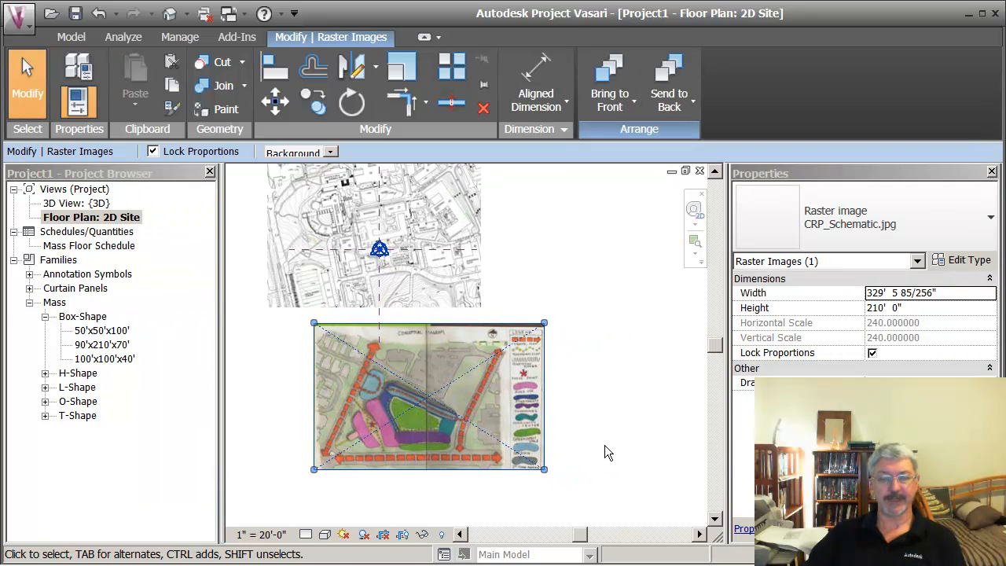
pyautogui.scroll(4, 604, 444)
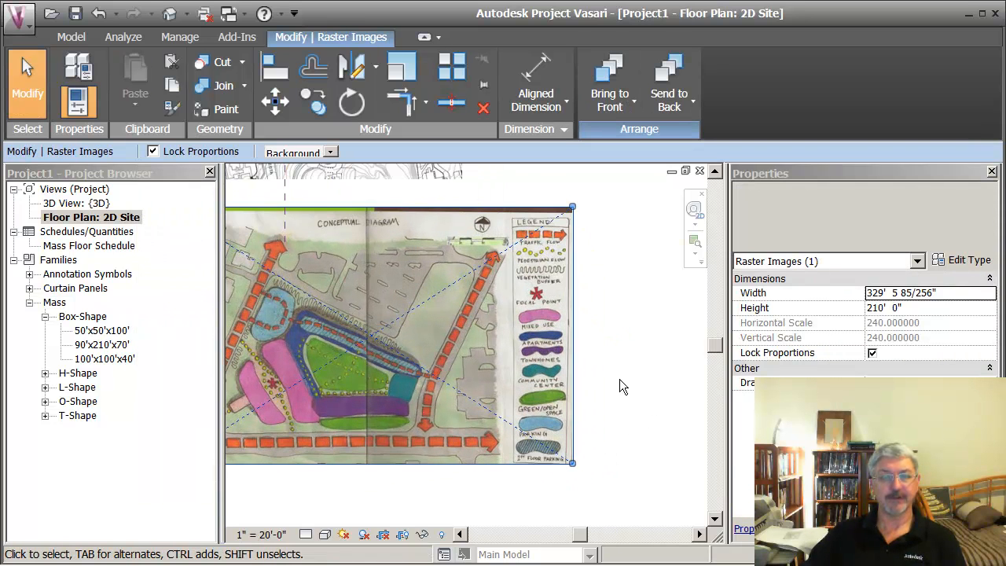
pyautogui.moveTo(619, 379); pyautogui.dragTo(650, 394, button='middle')
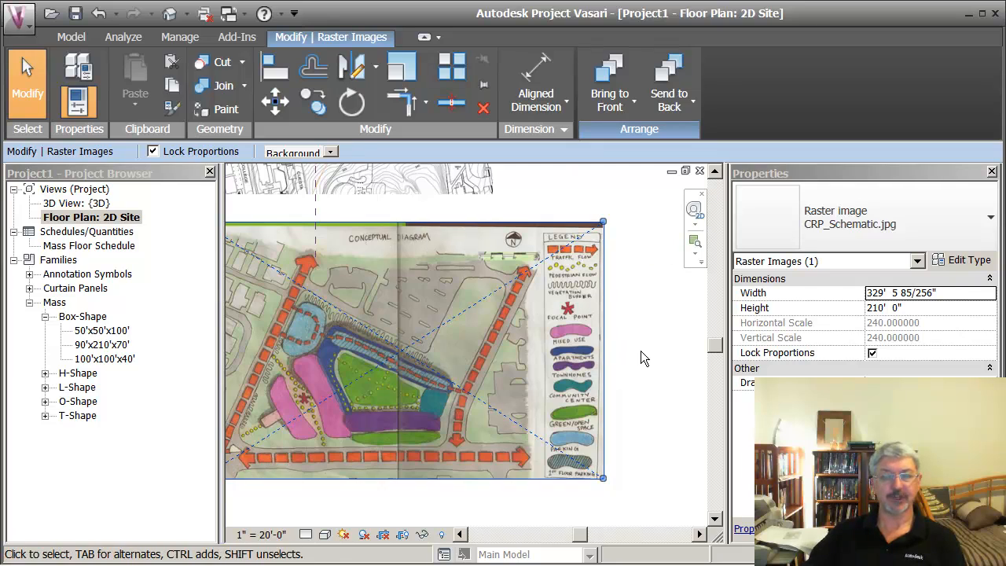
pyautogui.scroll(5, 626, 346)
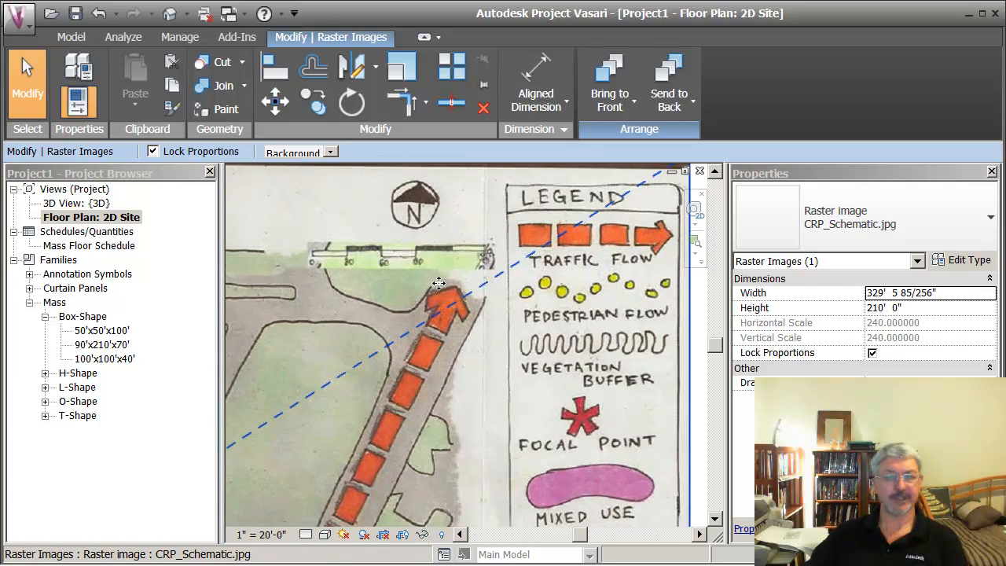
pyautogui.moveTo(439, 283); pyautogui.dragTo(518, 338, button='middle')
pyautogui.scroll(5, 503, 359)
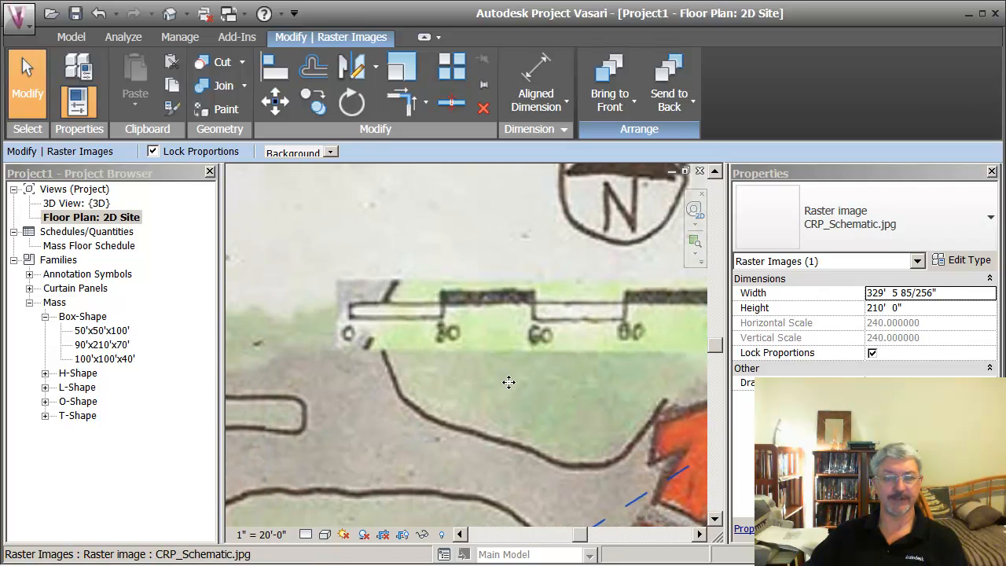
pyautogui.moveTo(509, 382); pyautogui.dragTo(478, 386)
pyautogui.press('Escape')
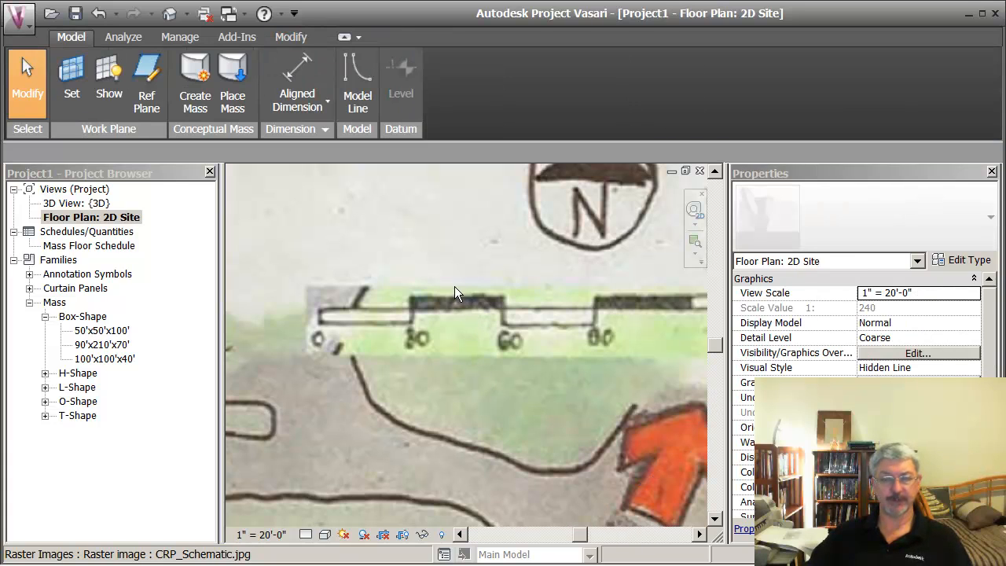
# - Scale the CRP_Schematic image graphically from the 0 mark to the 90 mark of its scale bar, setting that distance to 90 feet
pyautogui.click(456, 262)
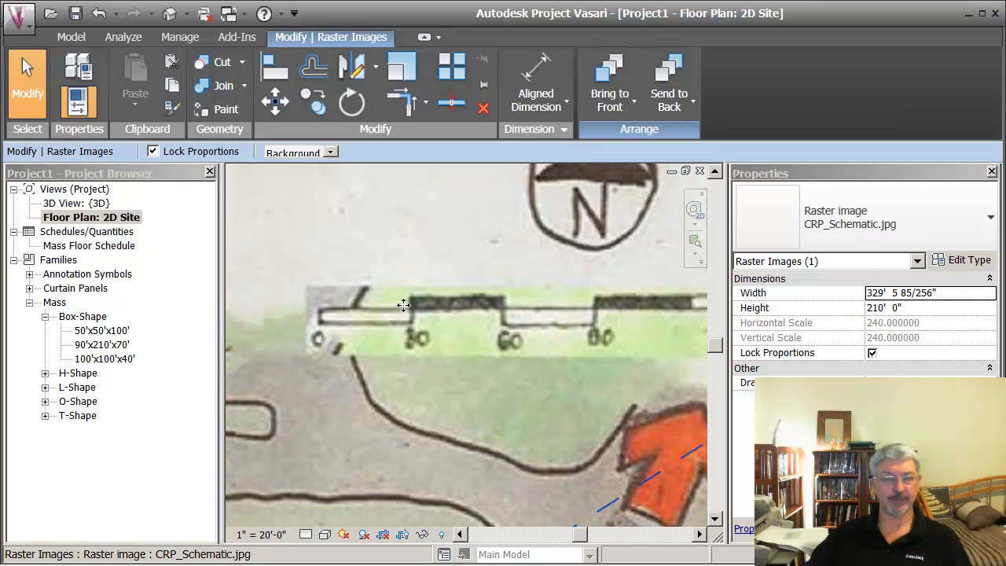
pyautogui.click(401, 66)
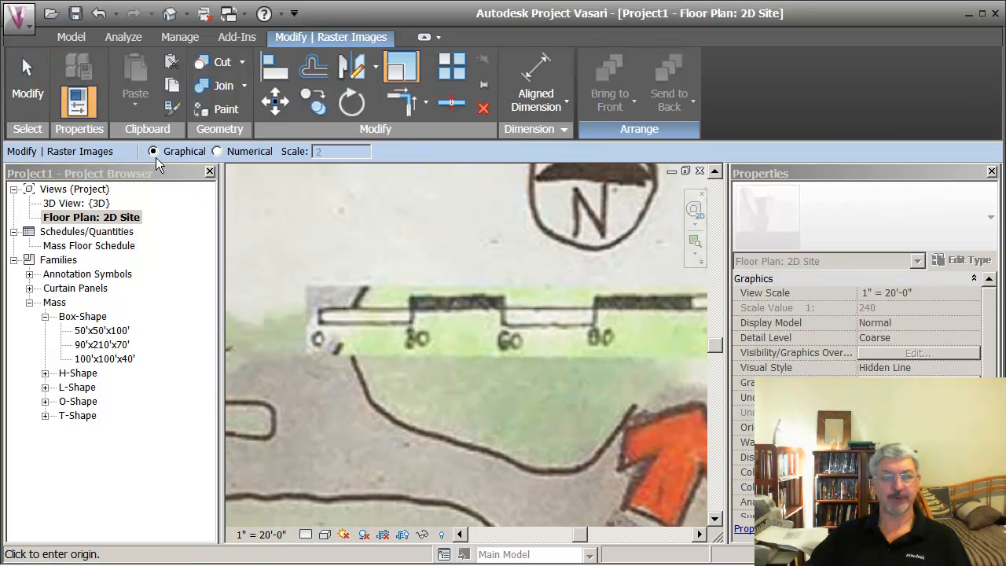
pyautogui.click(320, 316)
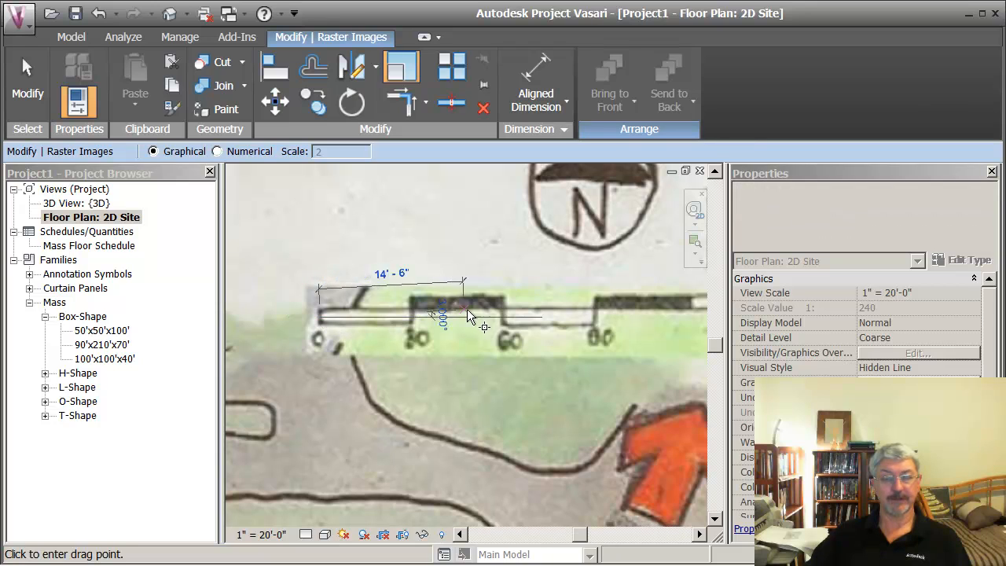
pyautogui.click(594, 316)
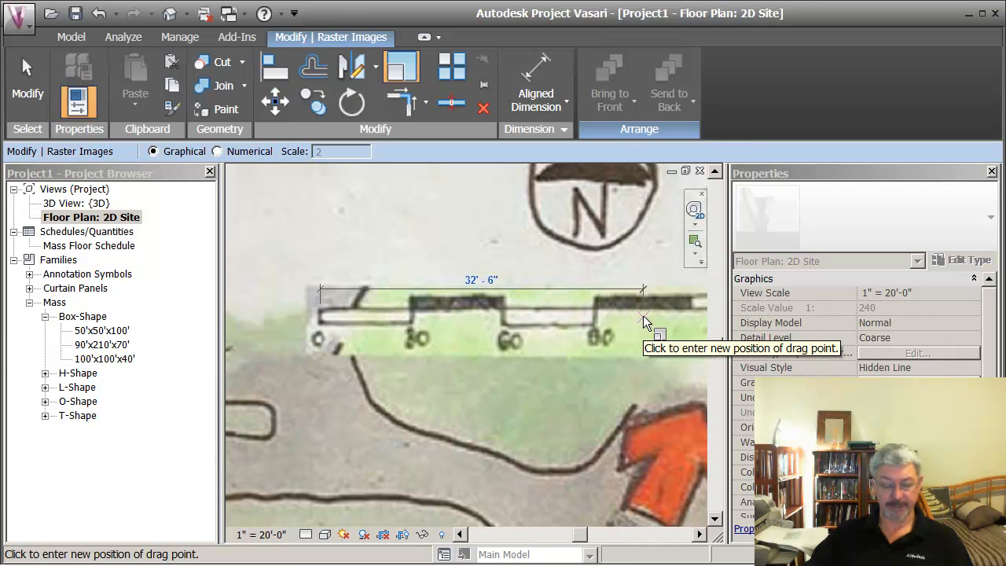
pyautogui.write('90')
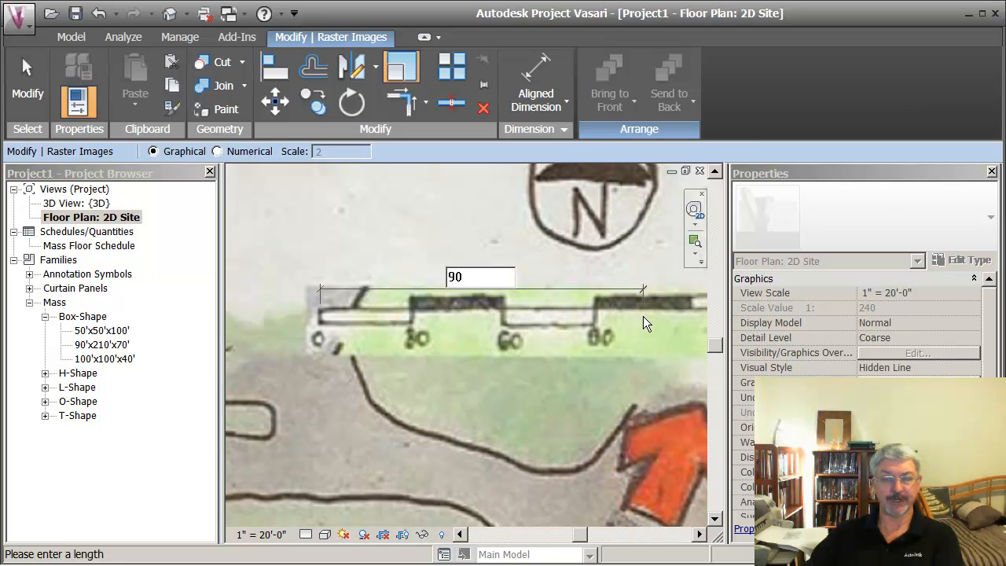
pyautogui.press('Return')
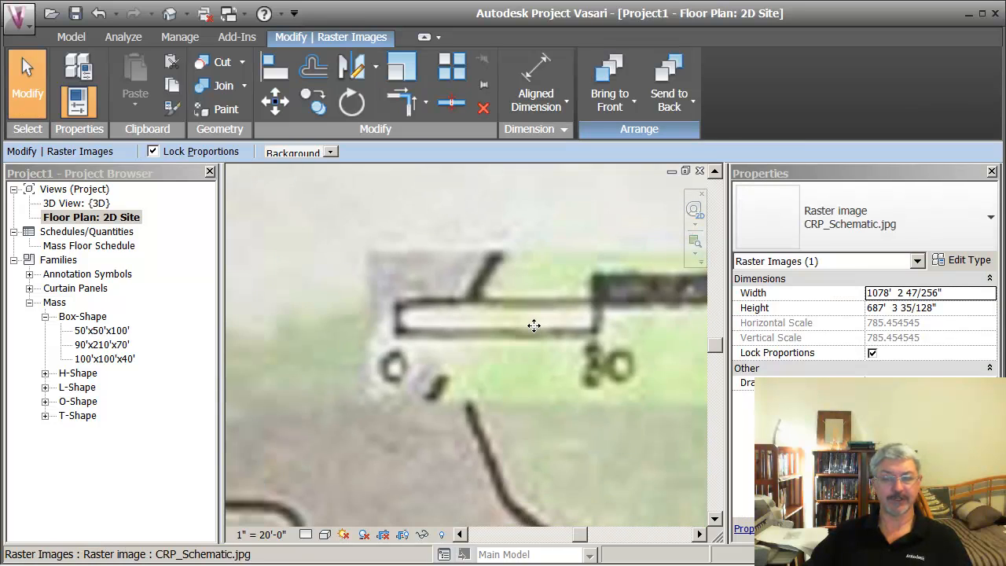
# - Delete the Site_w_Contours image above the scaled schematic
pyautogui.scroll(-8, 534, 325)
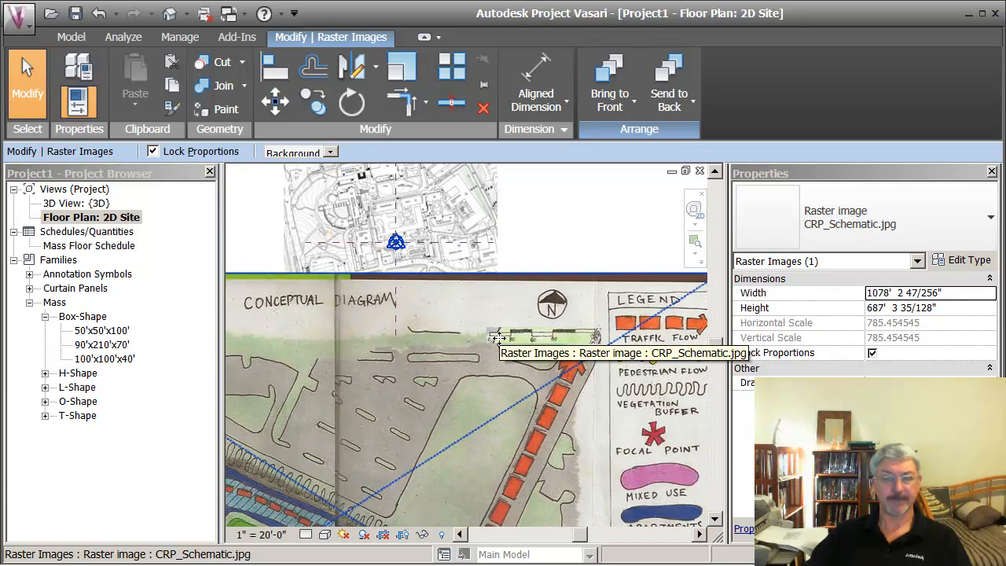
pyautogui.scroll(-6, 497, 338)
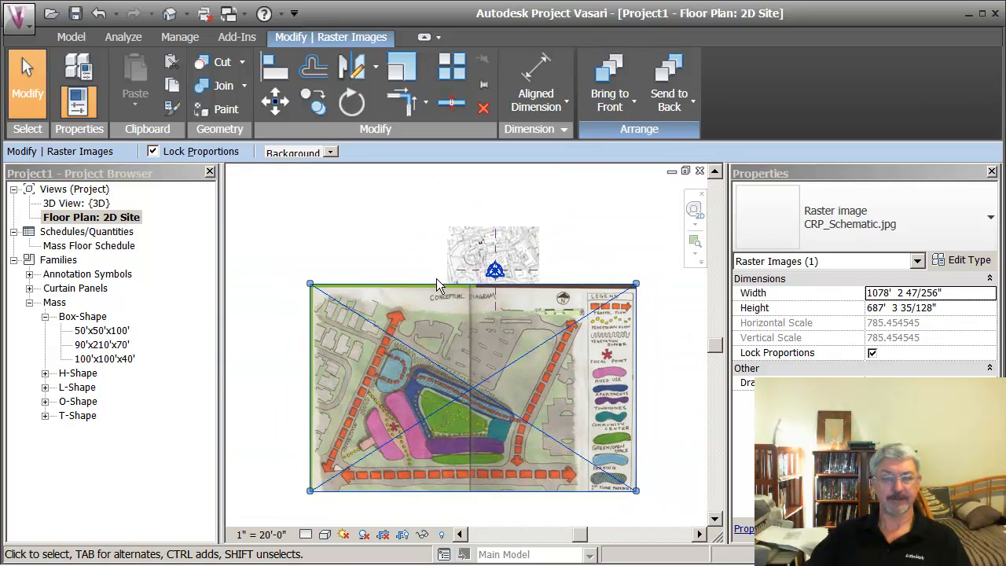
pyautogui.click(414, 250)
pyautogui.click(459, 240)
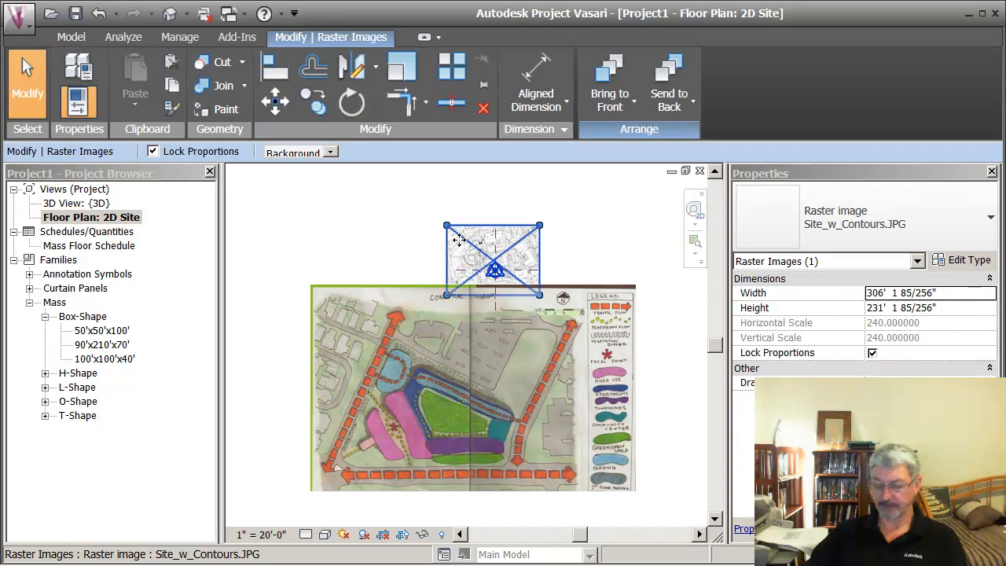
pyautogui.press('Delete')
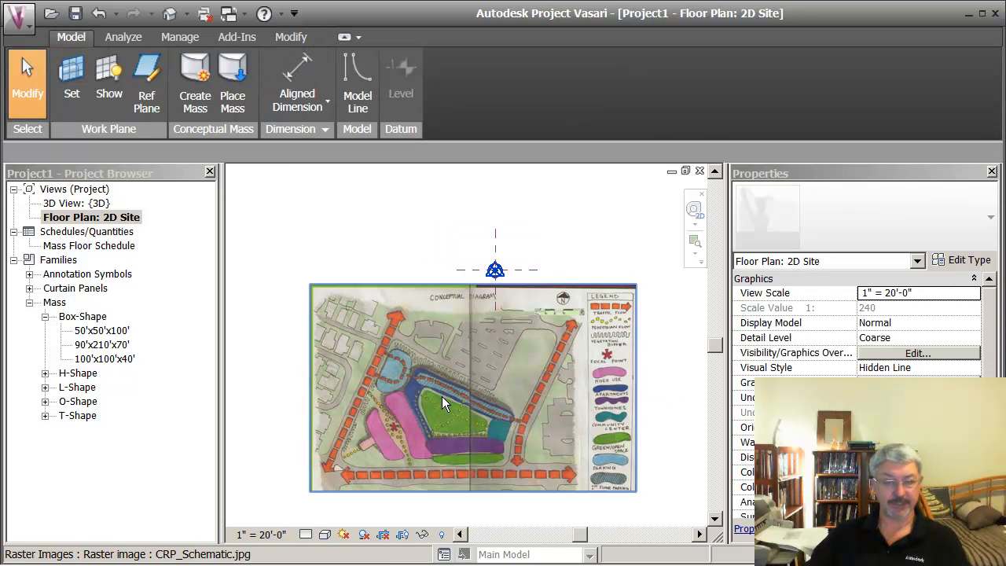
# - Check the scale bar on the schematic, and move the CRP_Schematic image up so it covers the reference plane intersection
pyautogui.scroll(2, 442, 396)
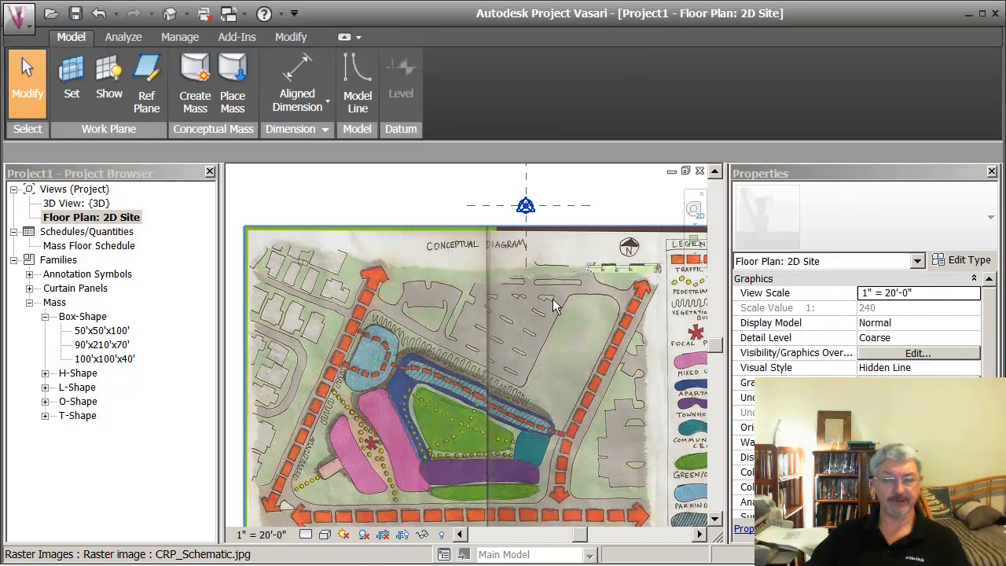
pyautogui.scroll(3, 511, 330)
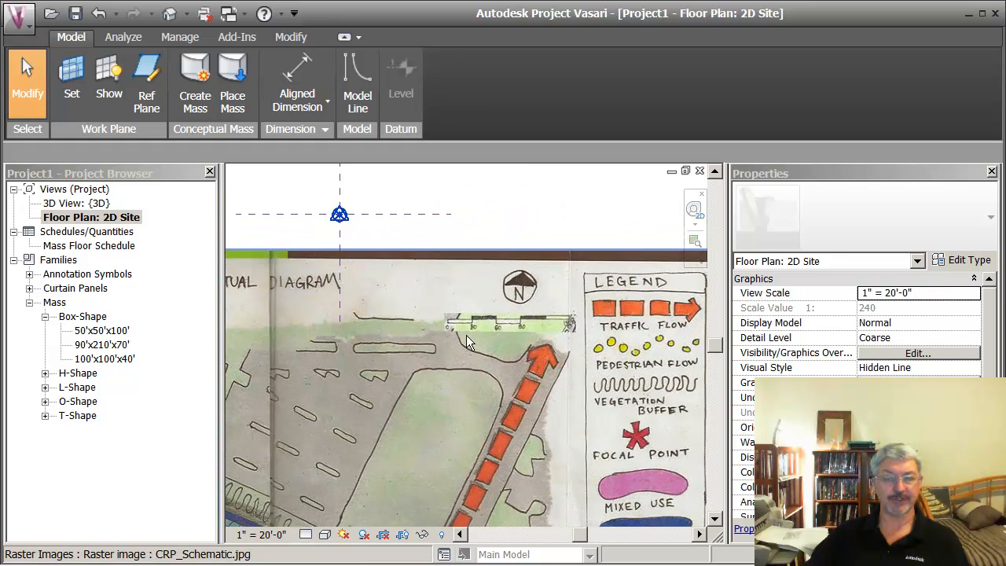
pyautogui.scroll(2, 450, 330)
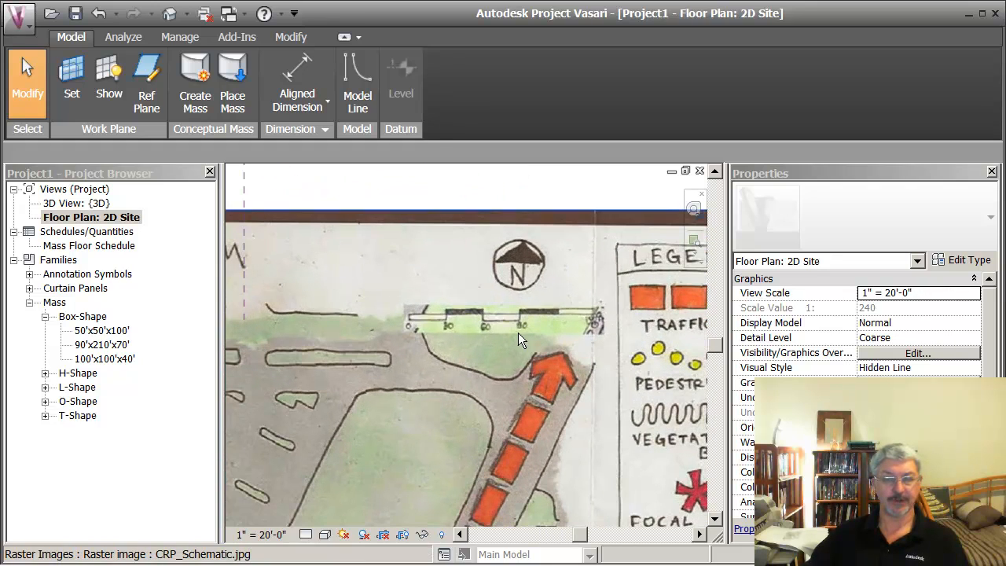
pyautogui.scroll(-4, 444, 335)
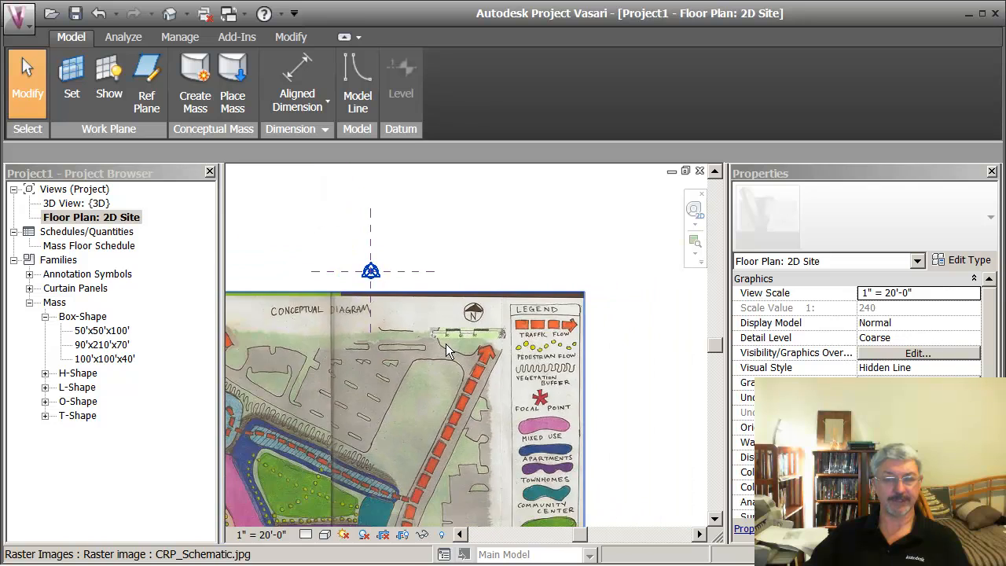
pyautogui.moveTo(518, 317); pyautogui.dragTo(525, 312, button='middle')
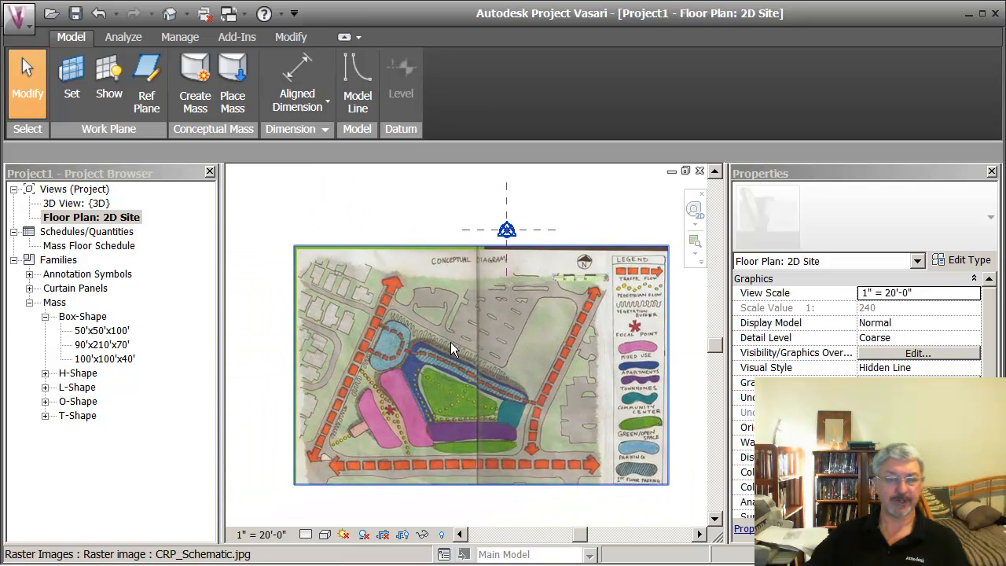
pyautogui.moveTo(454, 361); pyautogui.dragTo(476, 272)
pyautogui.scroll(-1, 475, 272)
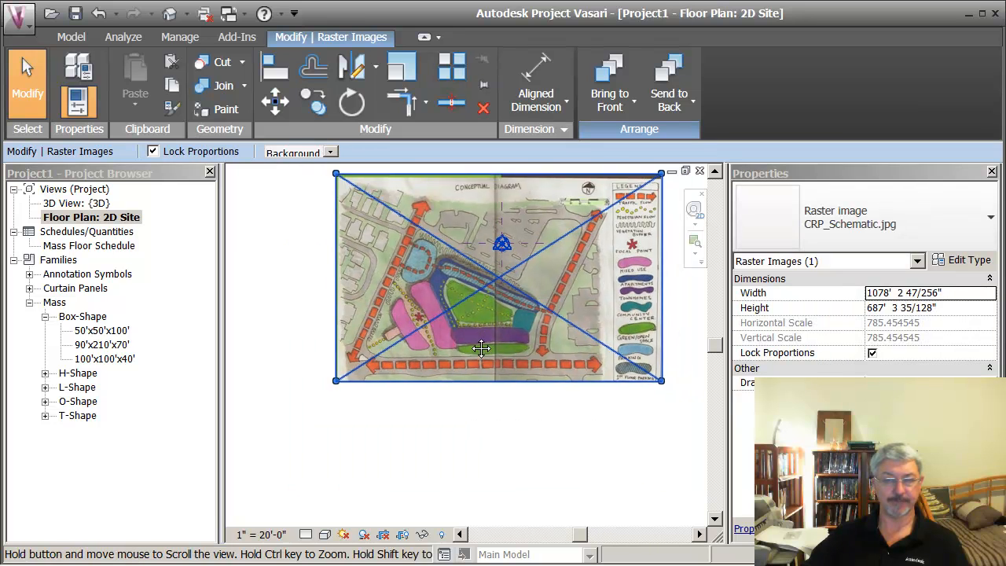
pyautogui.scroll(1, 481, 348)
pyautogui.click(414, 220)
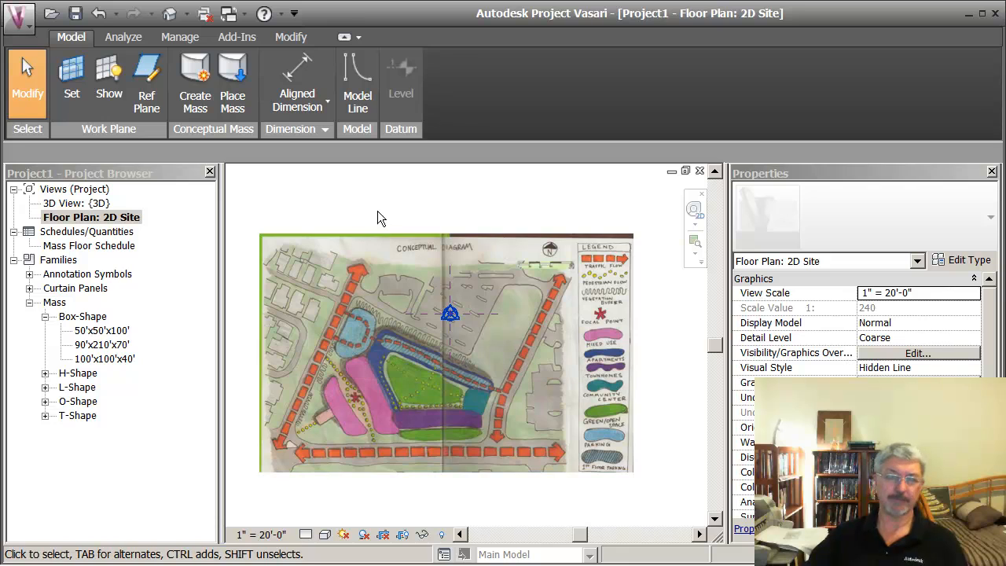
# - Check the 3D view for the schematic image and return to the 2D Site floor plan
pyautogui.doubleClick(104, 204)
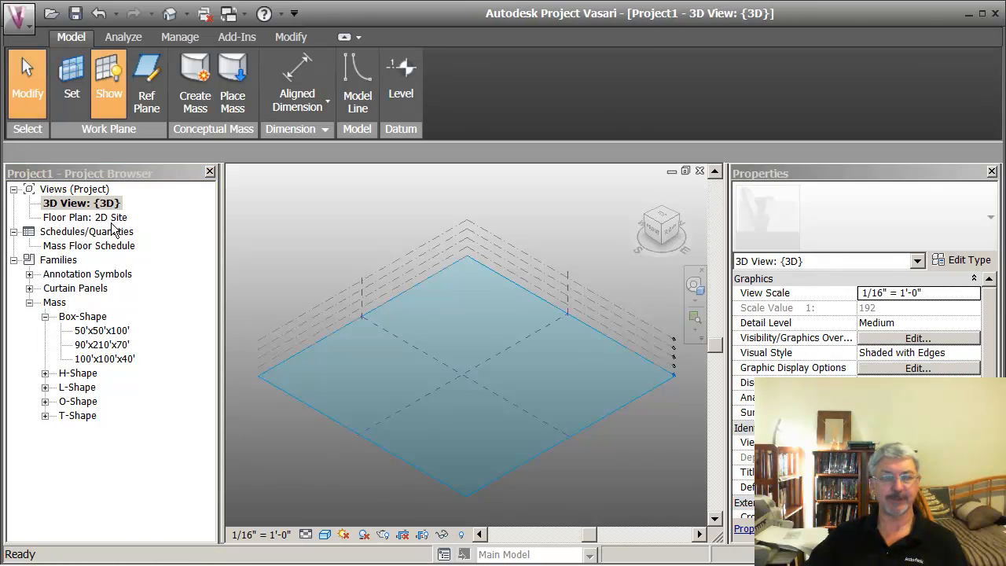
pyautogui.doubleClick(110, 218)
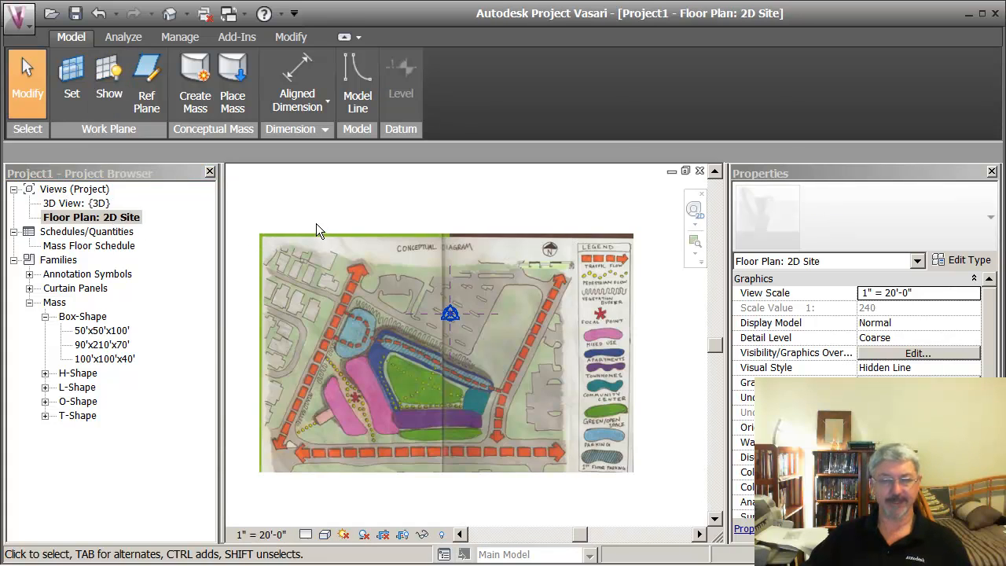
pyautogui.scroll(1, 364, 210)
pyautogui.moveTo(378, 214); pyautogui.dragTo(380, 197, button='middle')
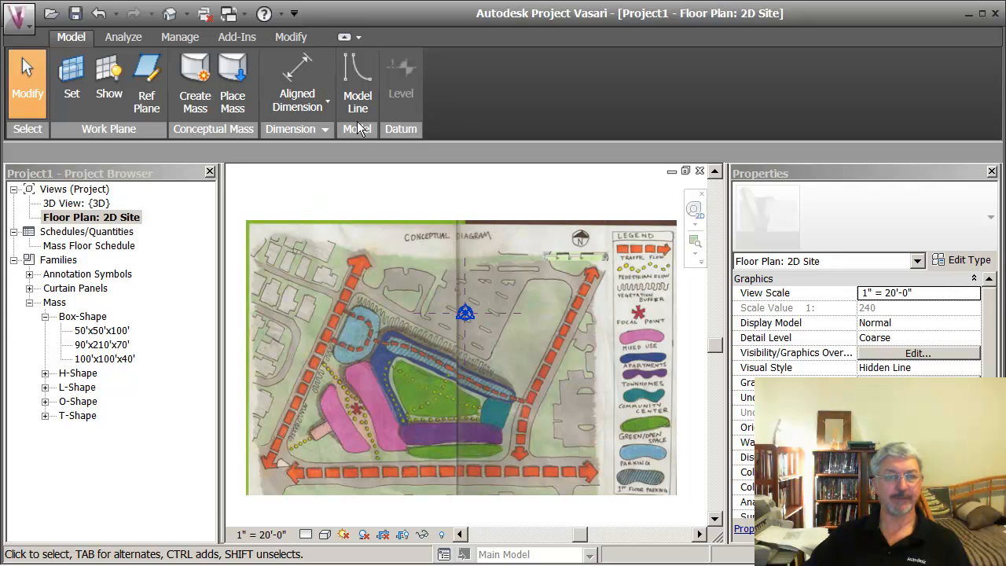
# - Trace the road edge east of the teal community center with a chain of straight model lines on Level 1, ending near the bottom road
pyautogui.click(357, 78)
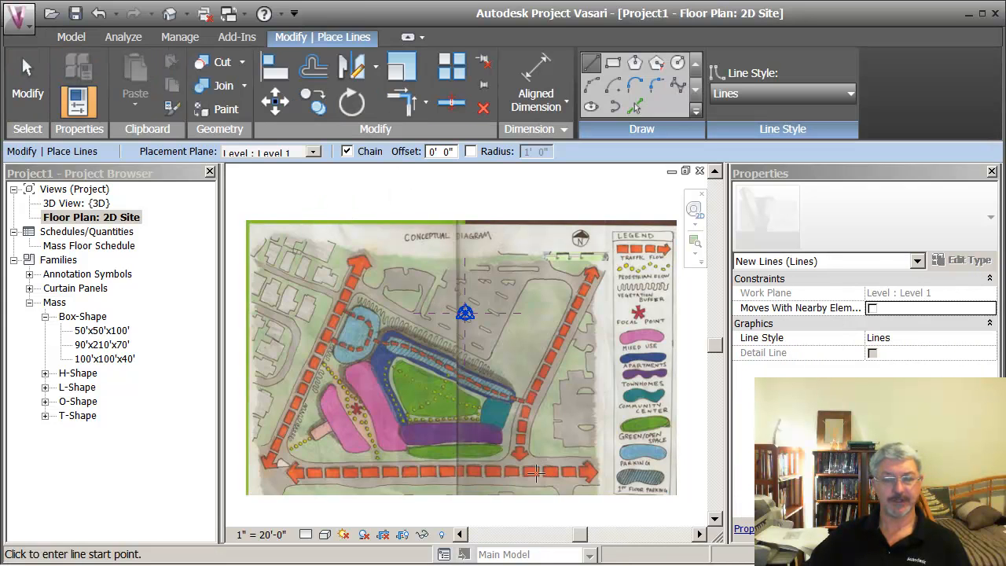
pyautogui.scroll(5, 523, 442)
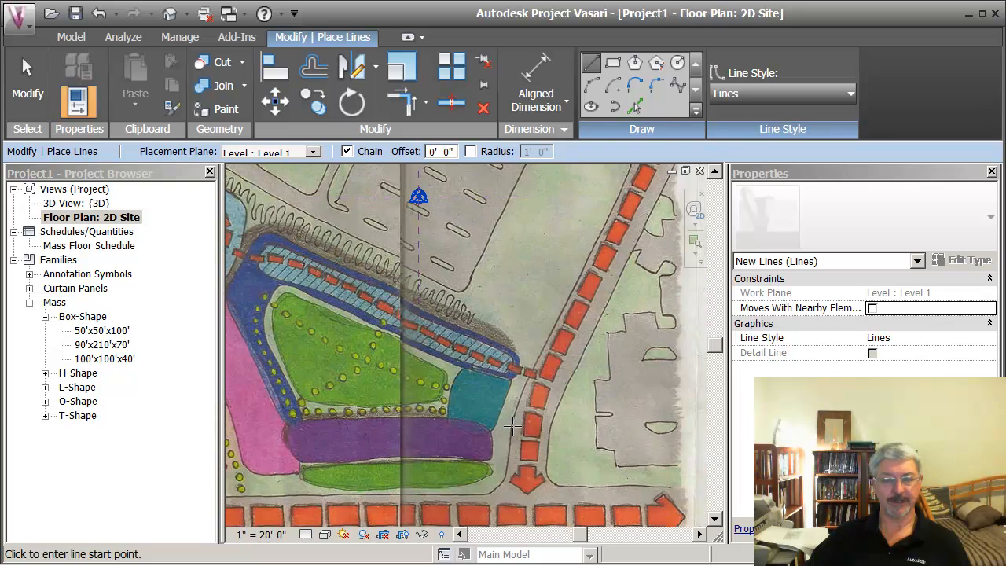
pyautogui.scroll(1, 508, 422)
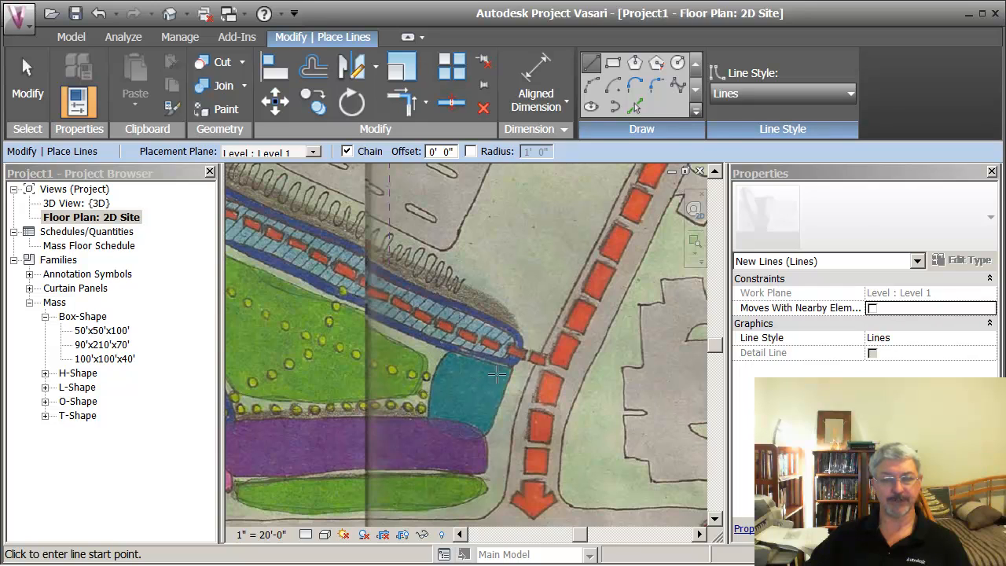
pyautogui.click(576, 283)
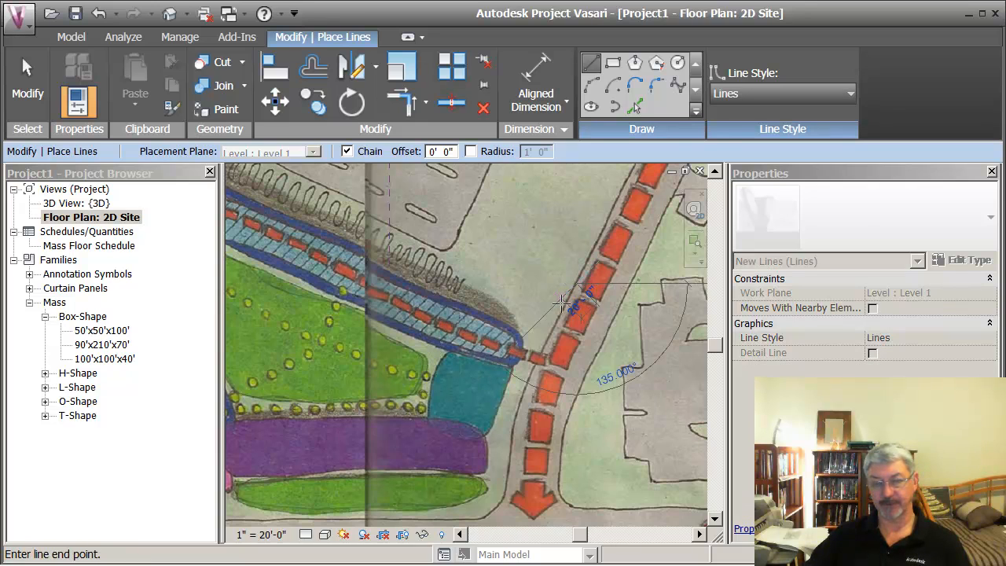
pyautogui.click(525, 385)
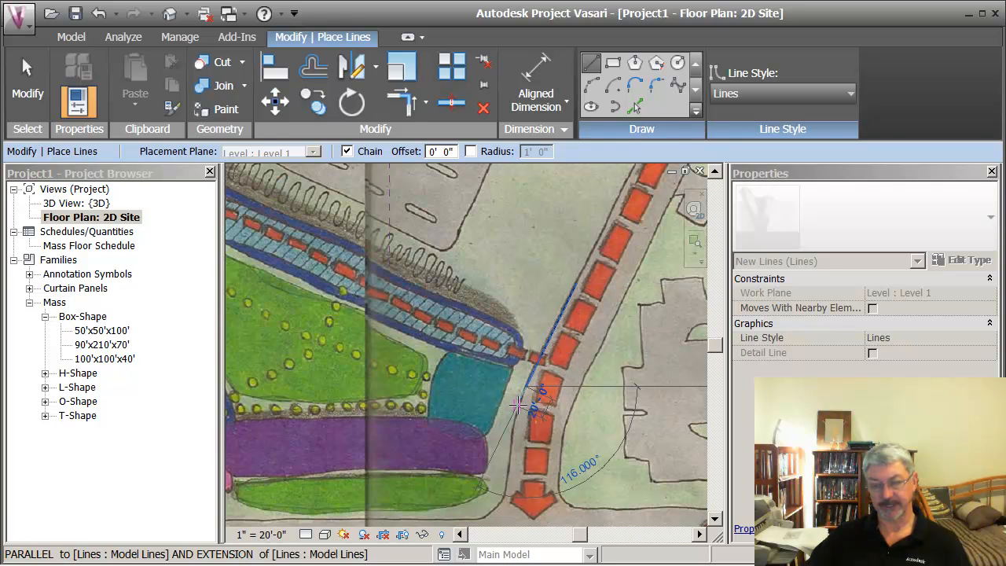
pyautogui.scroll(2, 518, 409)
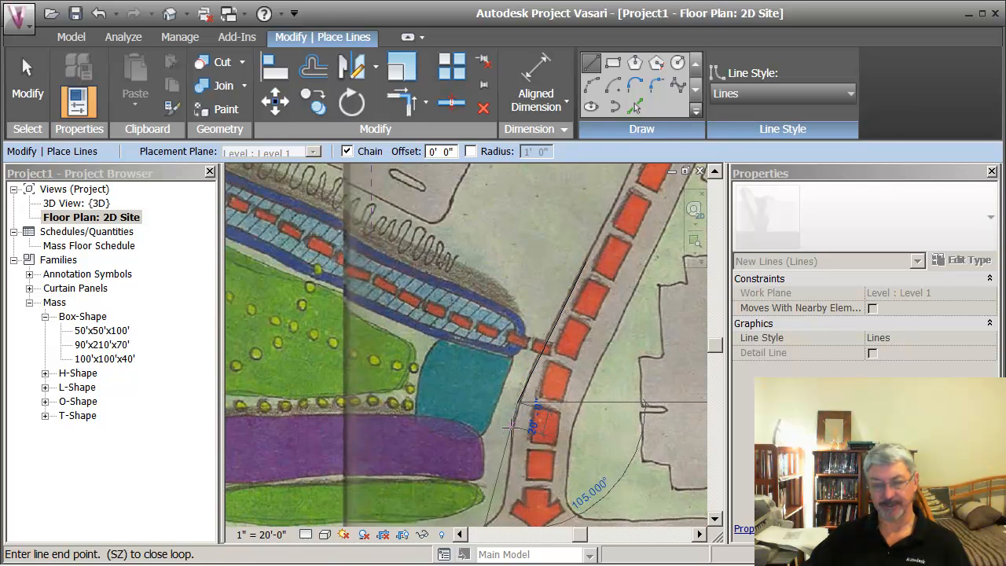
pyautogui.click(512, 429)
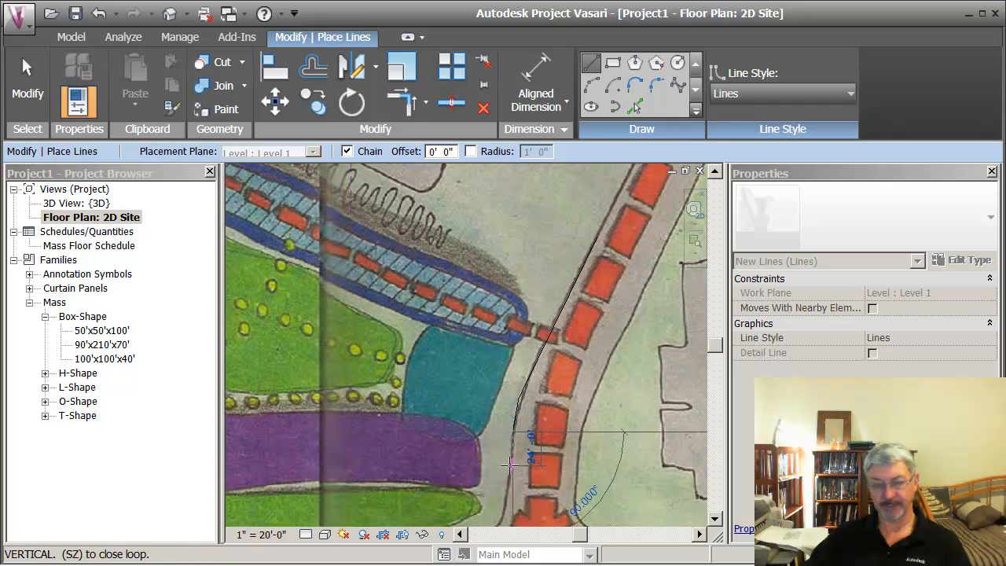
pyautogui.scroll(-1, 507, 489)
pyautogui.moveTo(507, 489); pyautogui.dragTo(520, 424, button='middle')
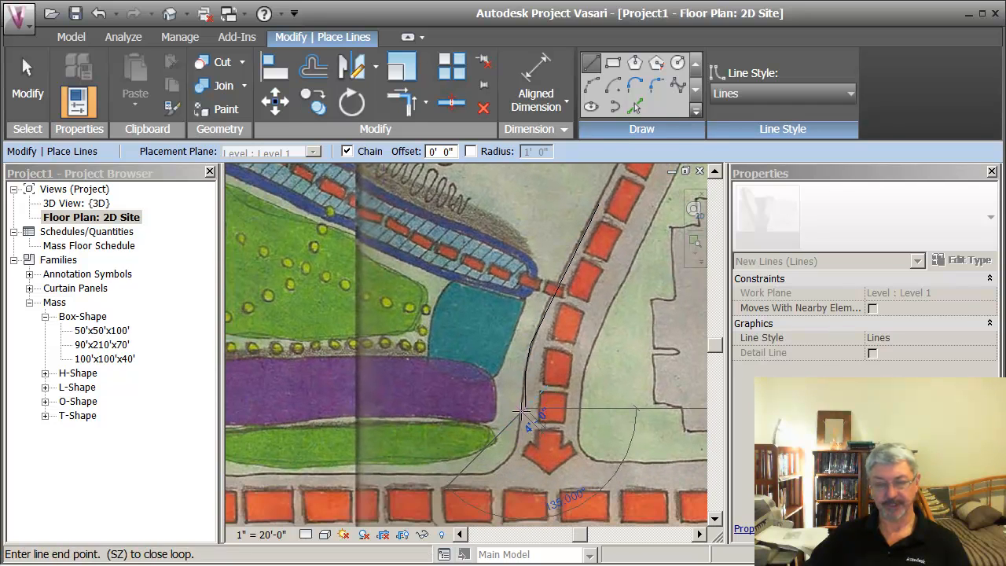
pyautogui.click(517, 452)
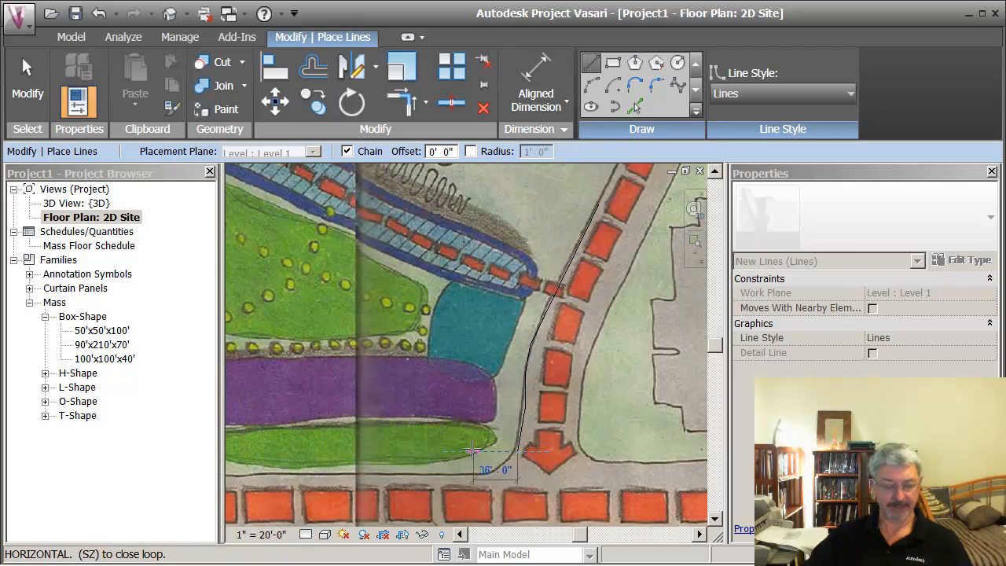
pyautogui.press('Escape')
pyautogui.press('Escape')
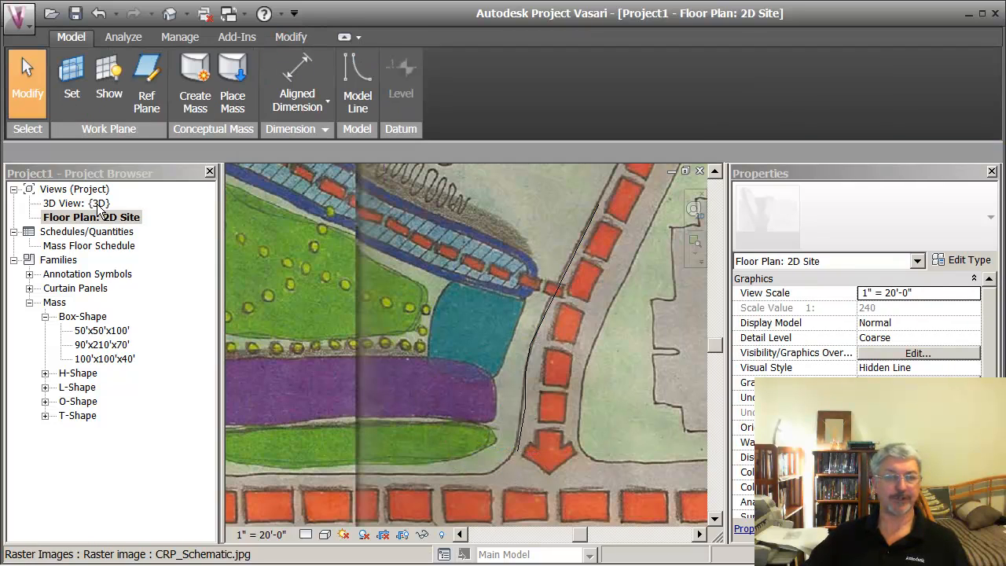
# - Open the 3D view, hide the work plane display and examine the traced model lines
pyautogui.doubleClick(98, 203)
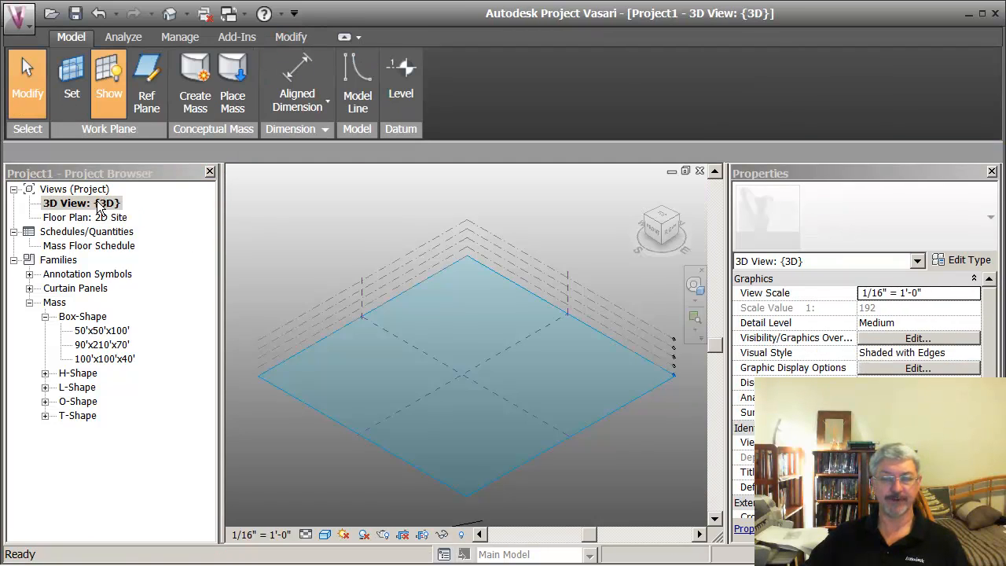
pyautogui.scroll(1, 430, 418)
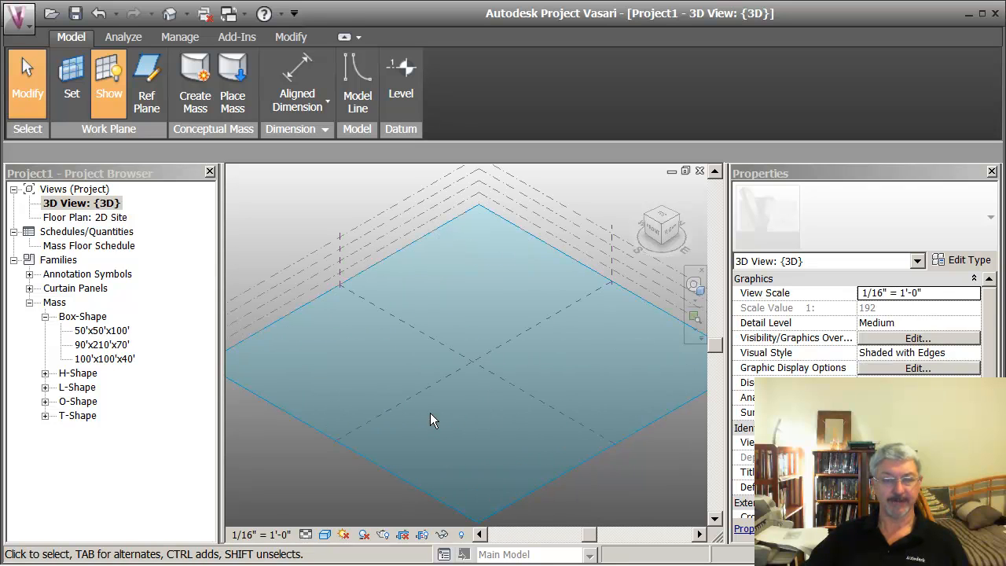
pyautogui.click(114, 73)
pyautogui.scroll(-2, 458, 348)
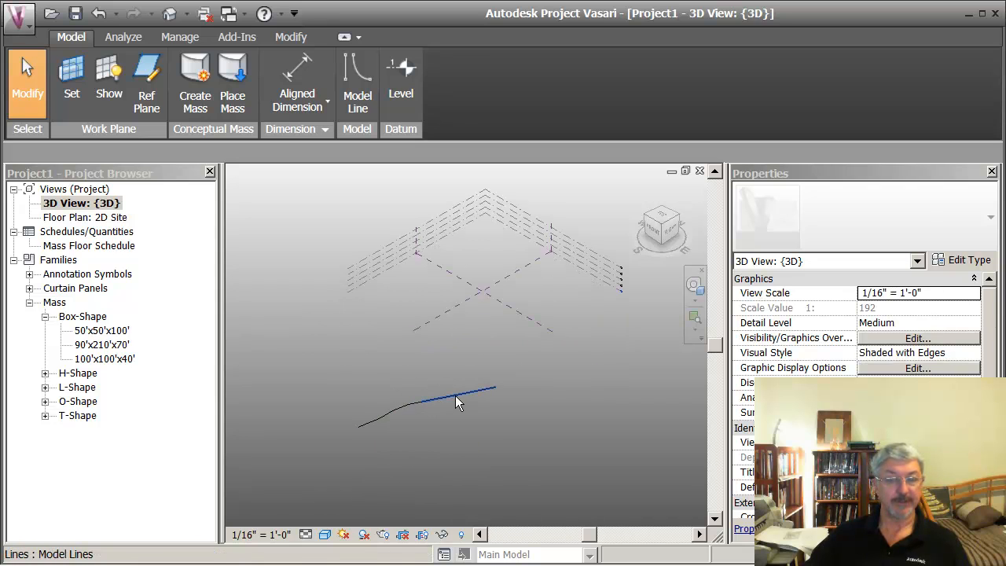
pyautogui.moveTo(461, 400); pyautogui.dragTo(442, 449, button='middle')
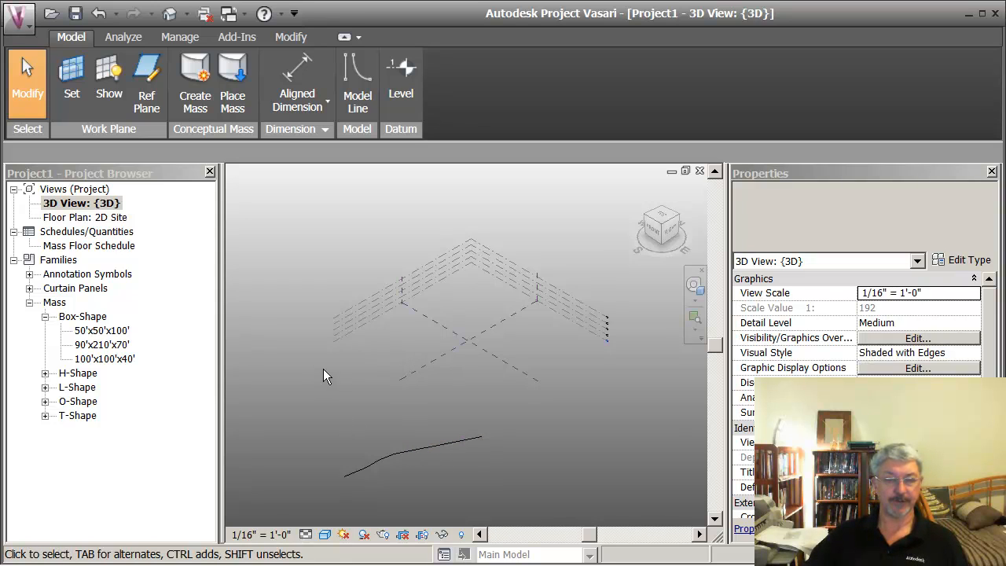
pyautogui.moveTo(320, 366); pyautogui.dragTo(318, 367, button='middle')
pyautogui.scroll(1, 305, 377)
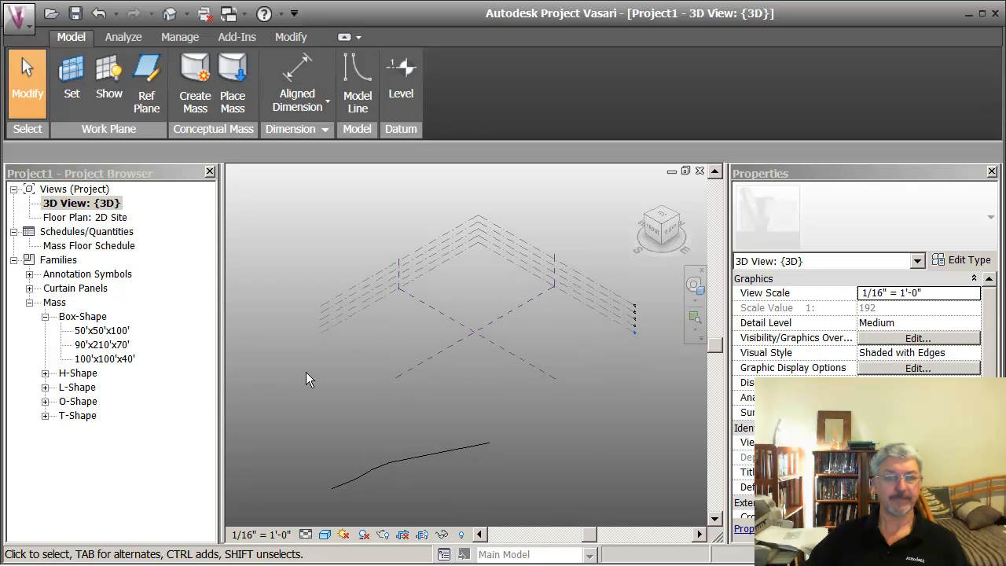
# - Return to the 2D Site floor plan and show the whole schematic image with the traced lines
pyautogui.doubleClick(102, 219)
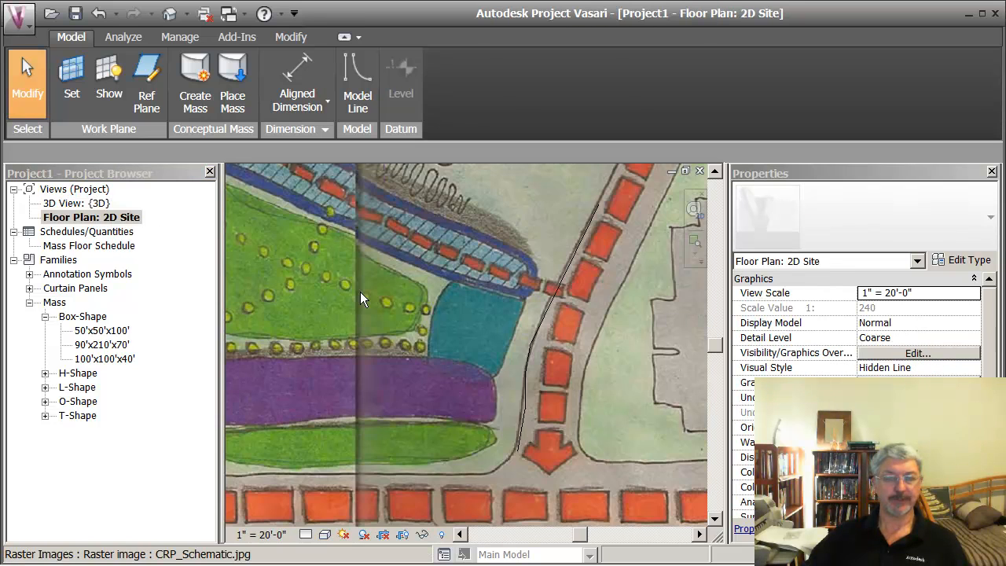
pyautogui.scroll(-5, 426, 319)
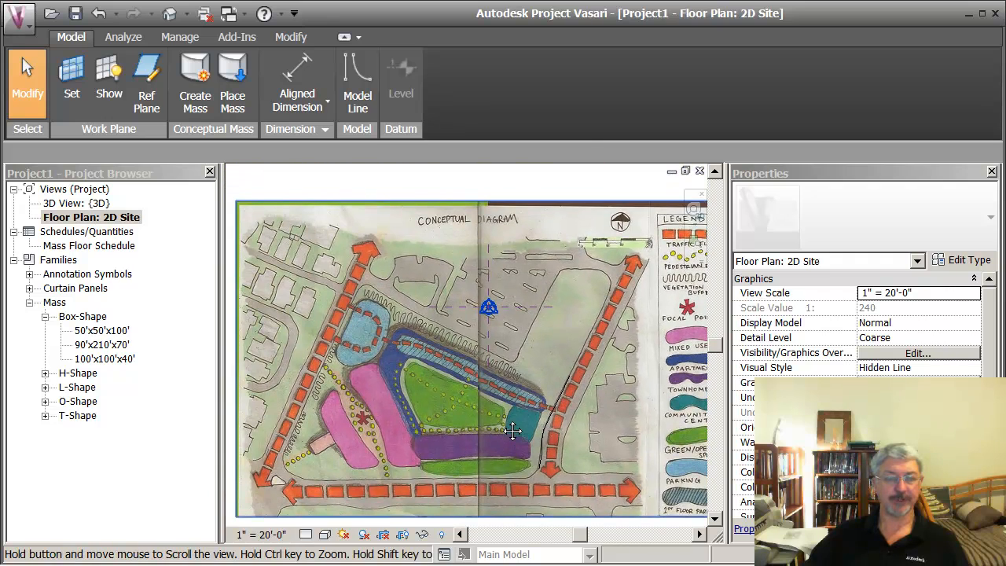
pyautogui.moveTo(480, 412); pyautogui.dragTo(473, 410, button='middle')
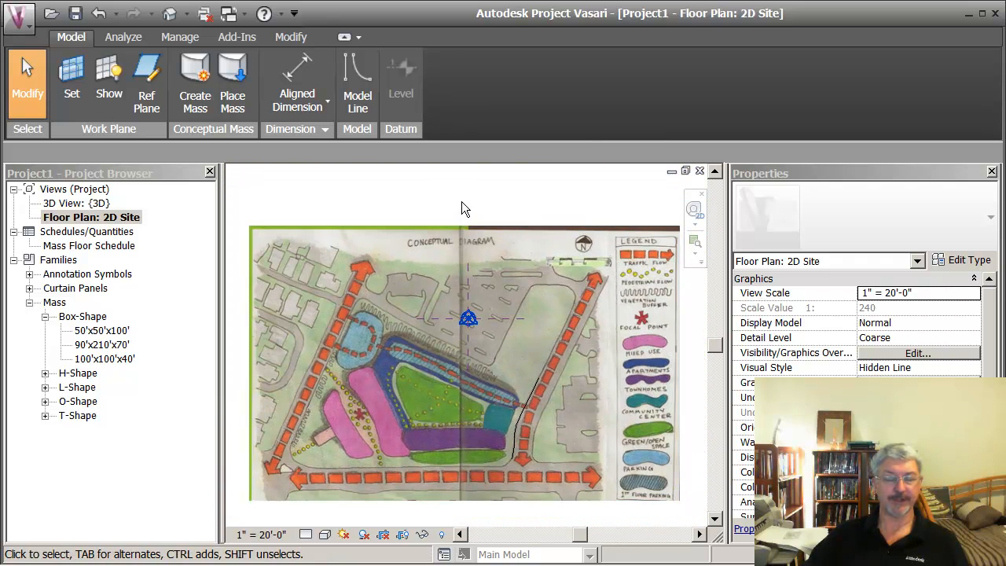